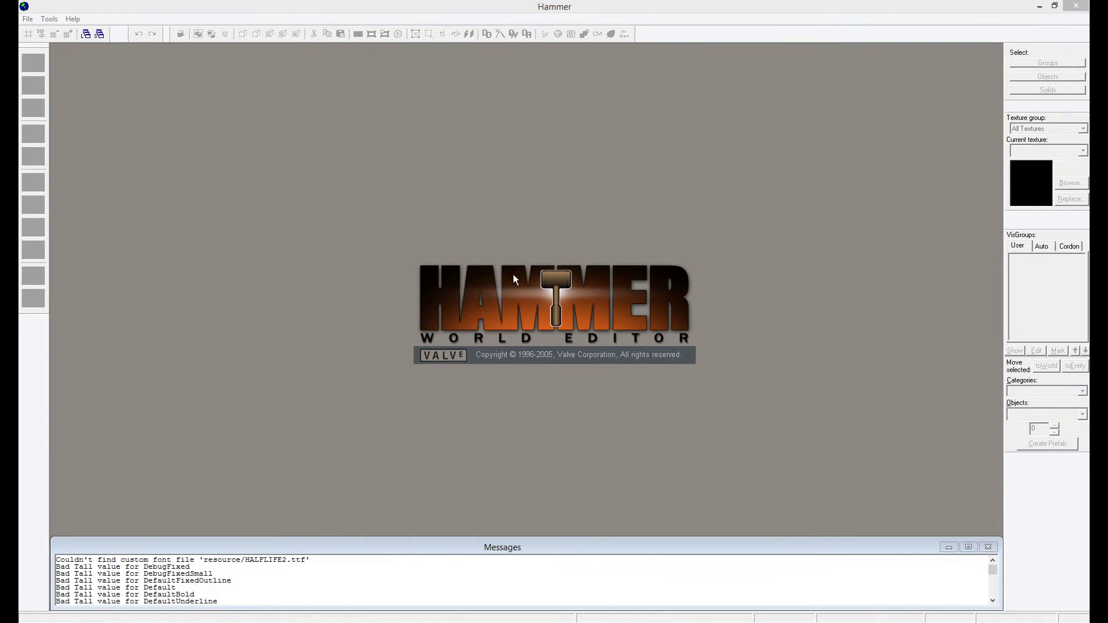
# Open the recent map file tutmap2.vmf
pyautogui.click(28, 19)
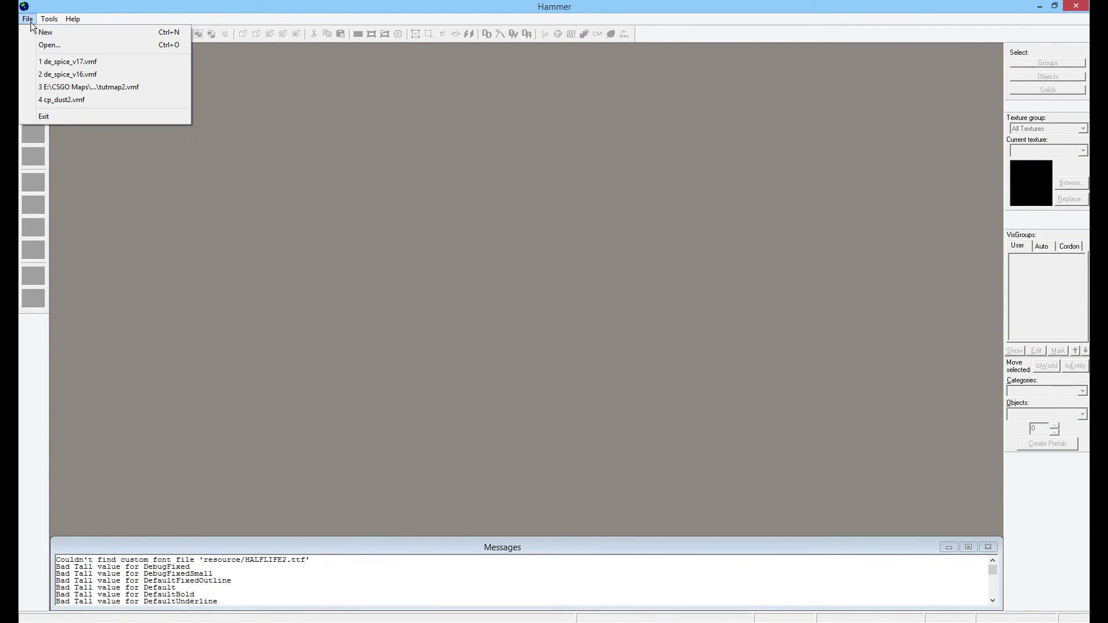
pyautogui.click(58, 61)
# Inspect the textures on the lower and upper faces of the courtyard's inner wall with the texture application tool
pyautogui.press('w')
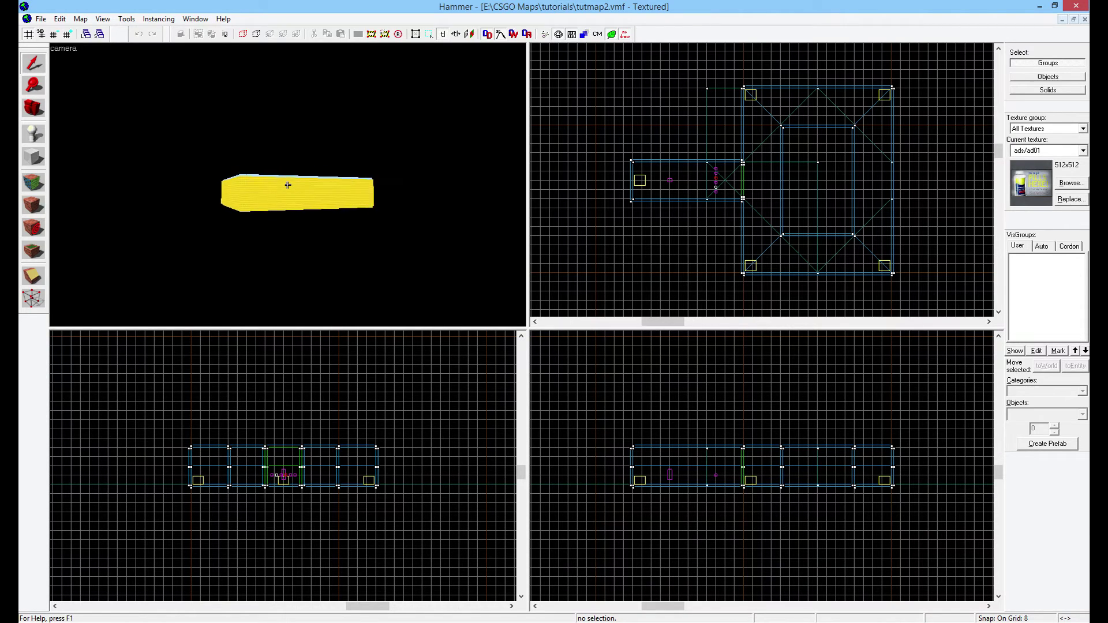
pyautogui.press('w')
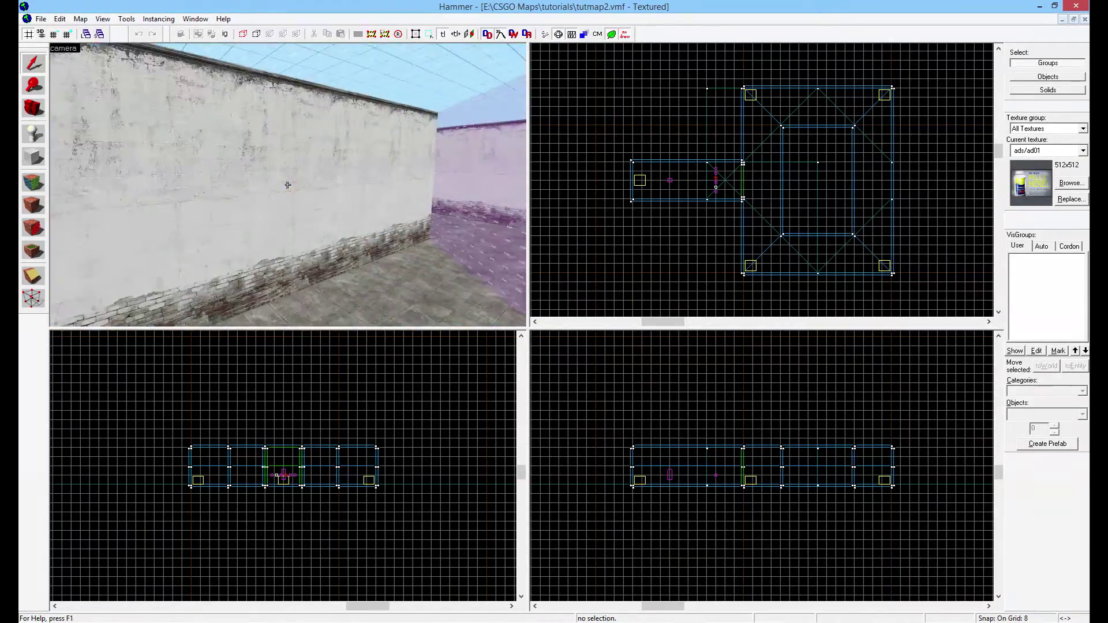
pyautogui.press('w')
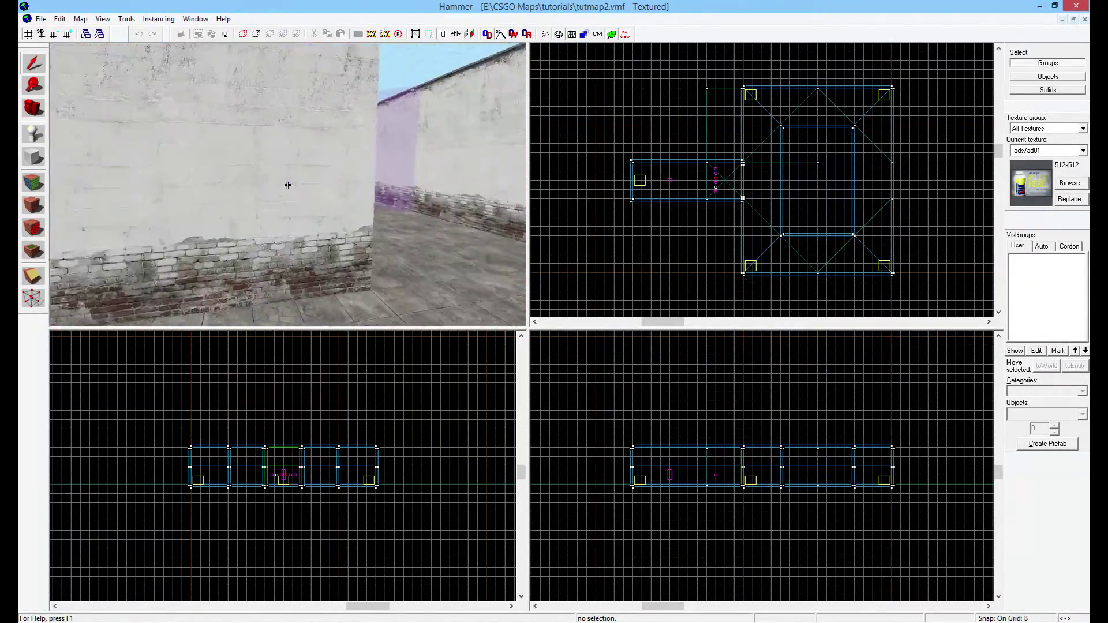
pyautogui.press('w')
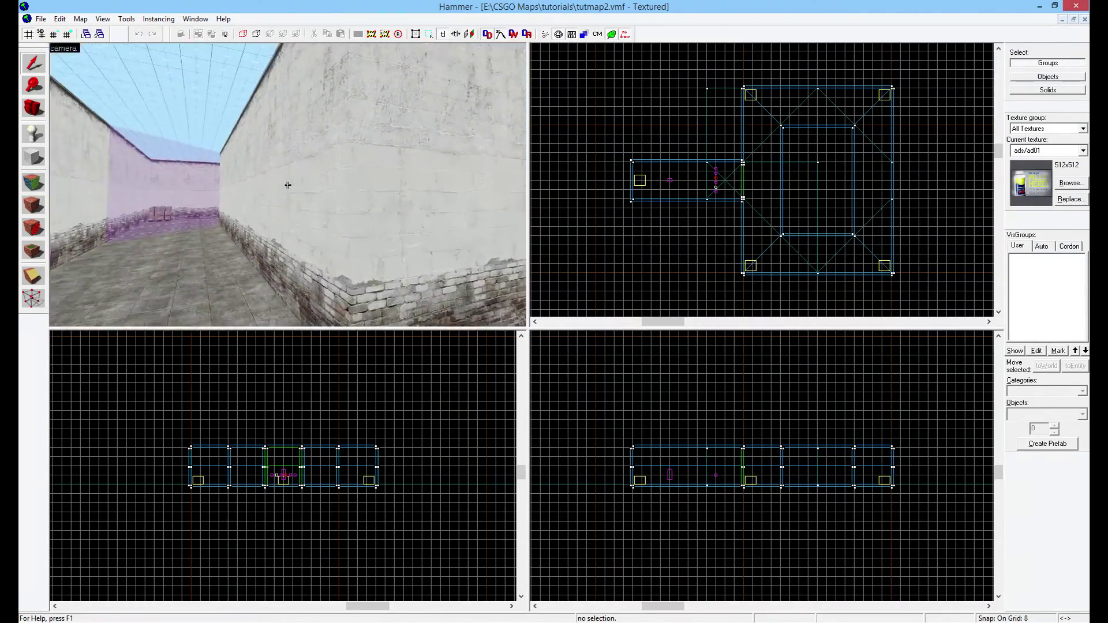
pyautogui.press('w')
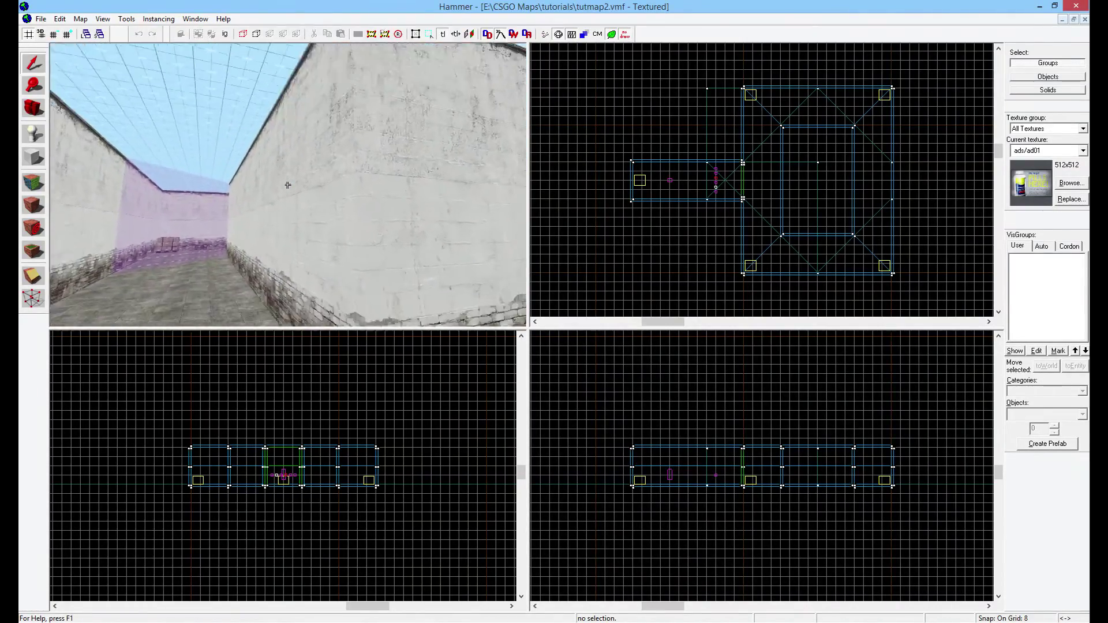
pyautogui.press('z')
pyautogui.click(33, 183)
pyautogui.click(311, 194)
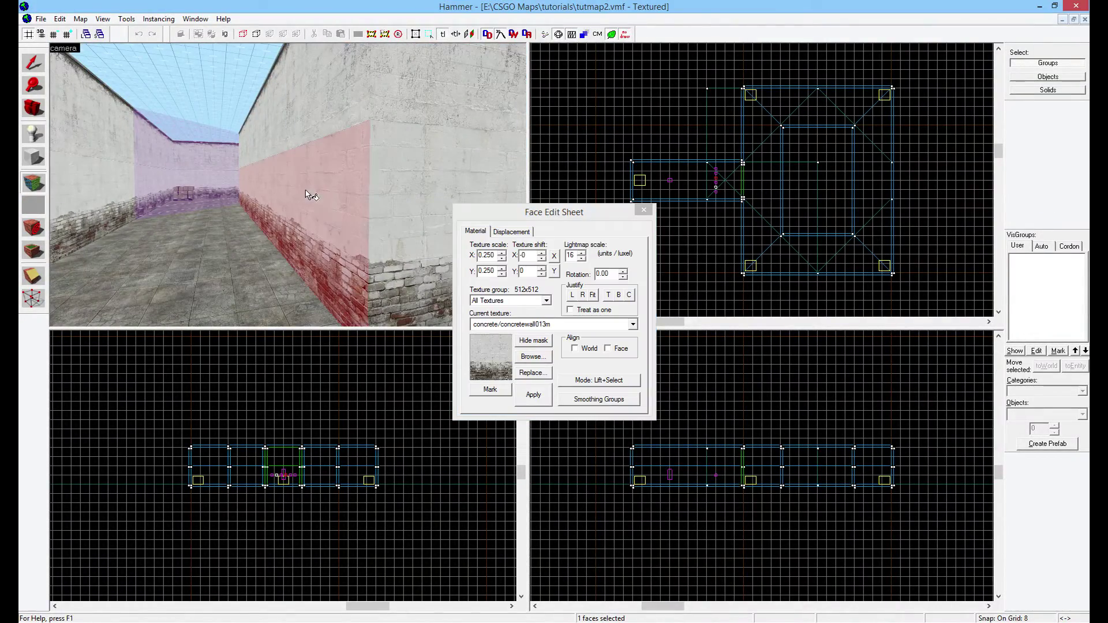
pyautogui.click(304, 117)
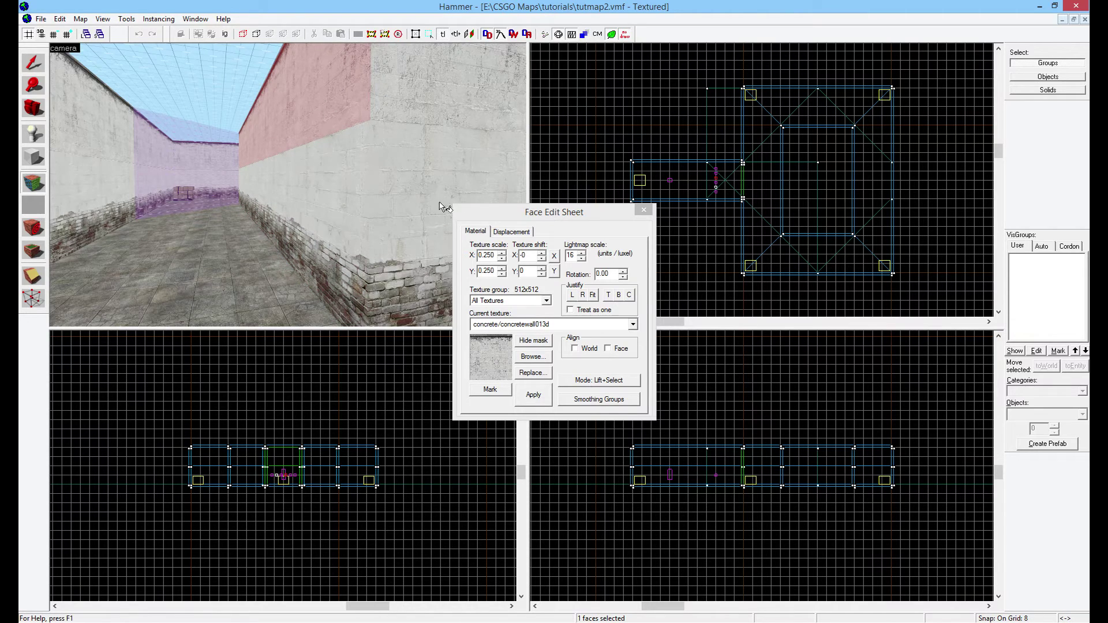
pyautogui.click(643, 210)
# Check the extents of the inner wall's upper side brush and lower end brush, and clear the selection
pyautogui.click(306, 144)
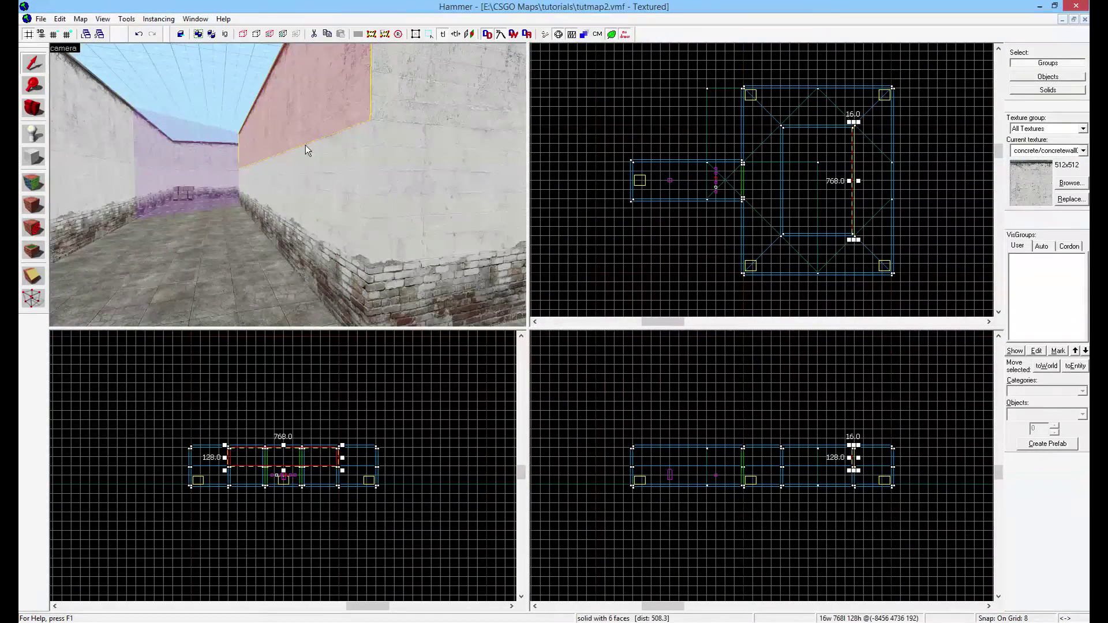
pyautogui.scroll(2, 840, 196)
pyautogui.scroll(2, 840, 196)
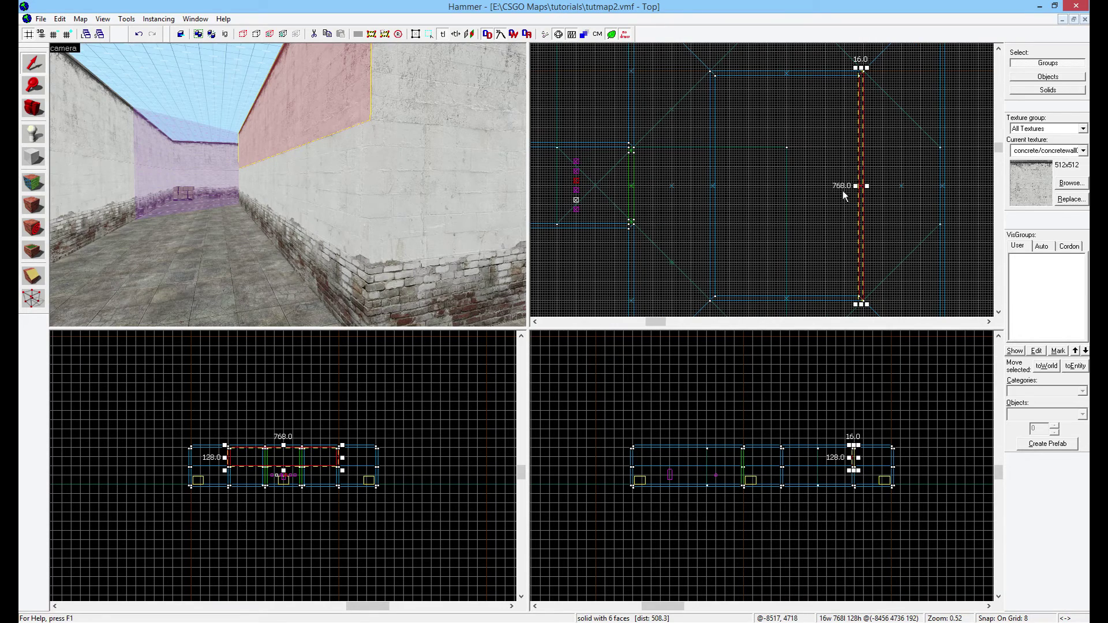
pyautogui.click(456, 161)
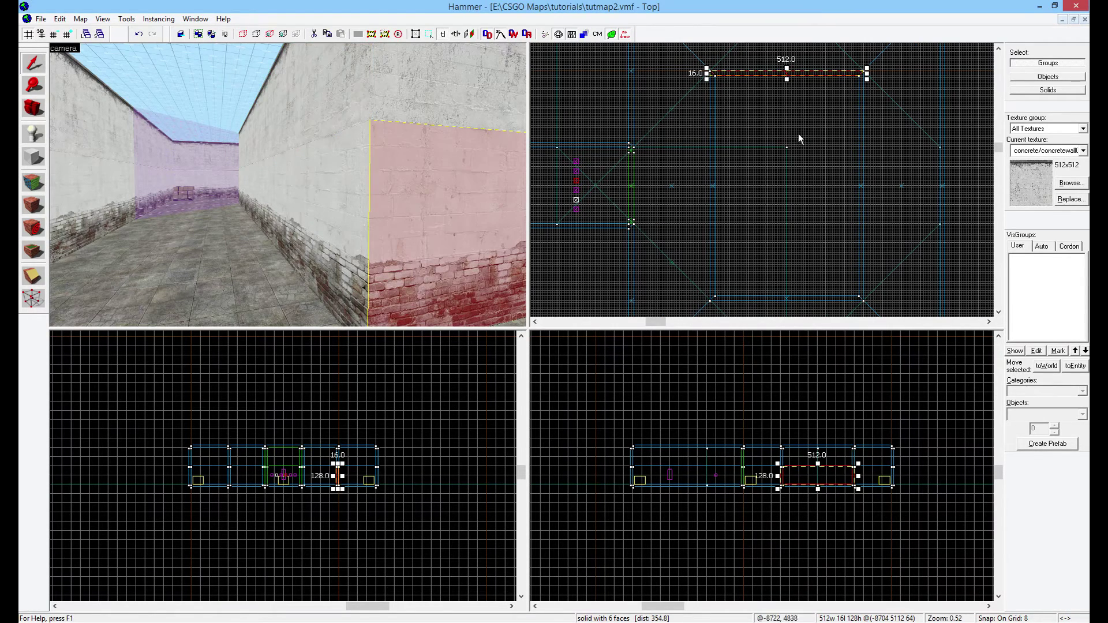
pyautogui.click(676, 201)
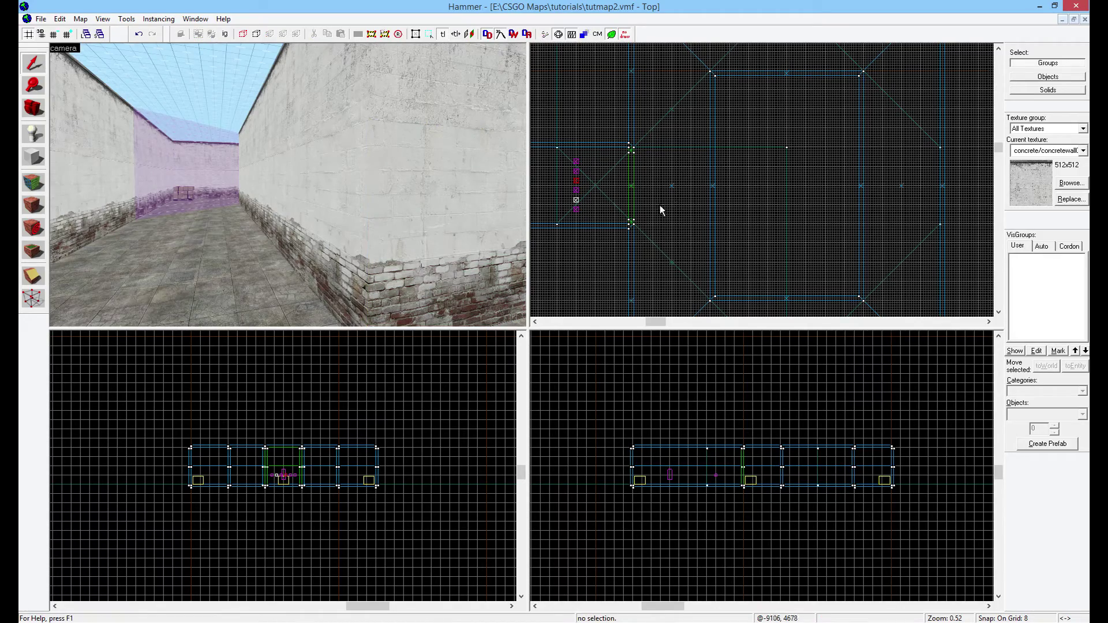
# Examine the existing hint brush that cuts diagonally across the courtyard beside the entrance corridor
pyautogui.press('z')
pyautogui.press('w')
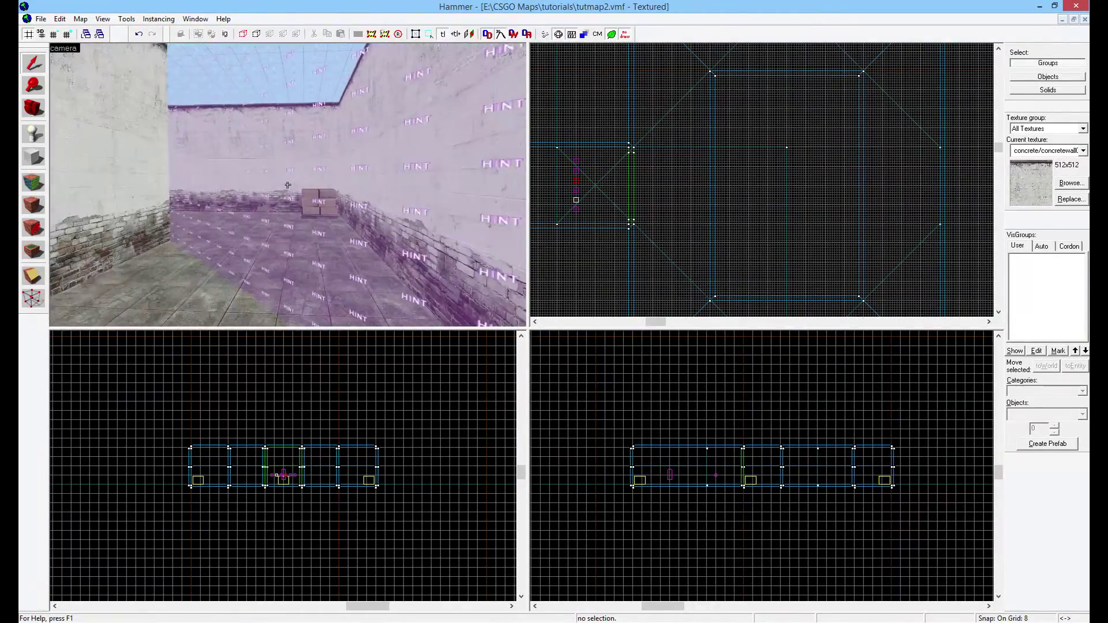
pyautogui.press('w')
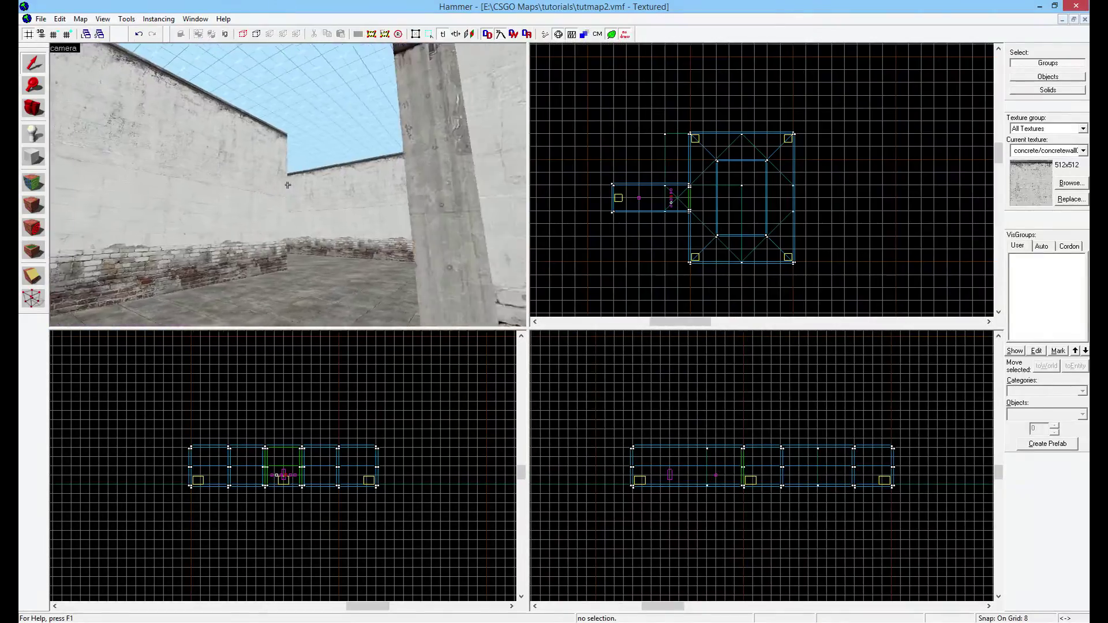
pyautogui.press('w')
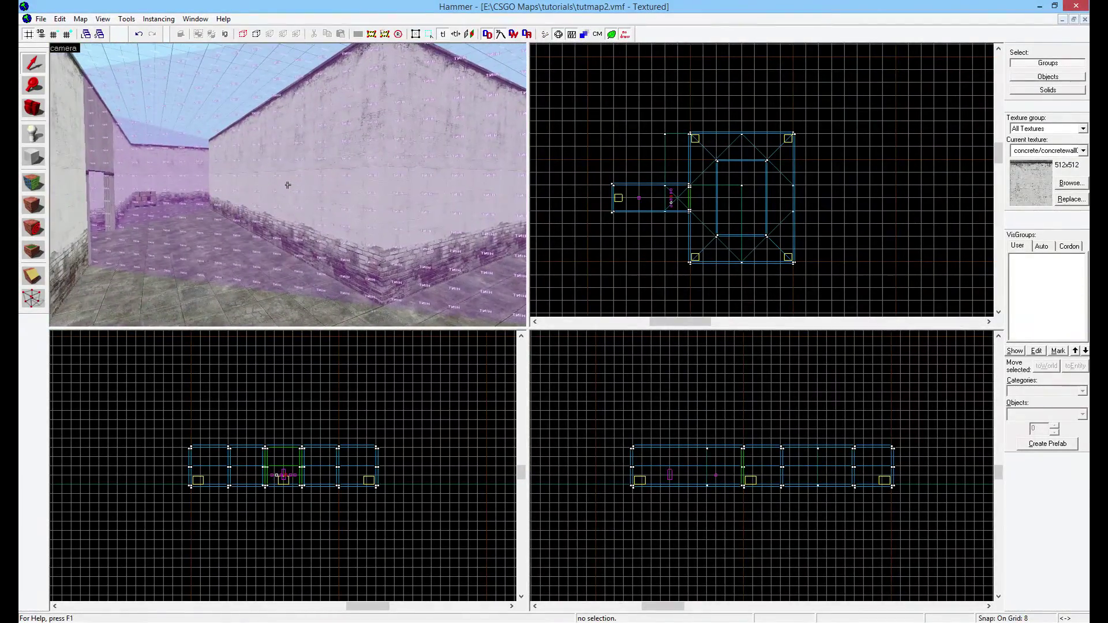
pyautogui.press('z')
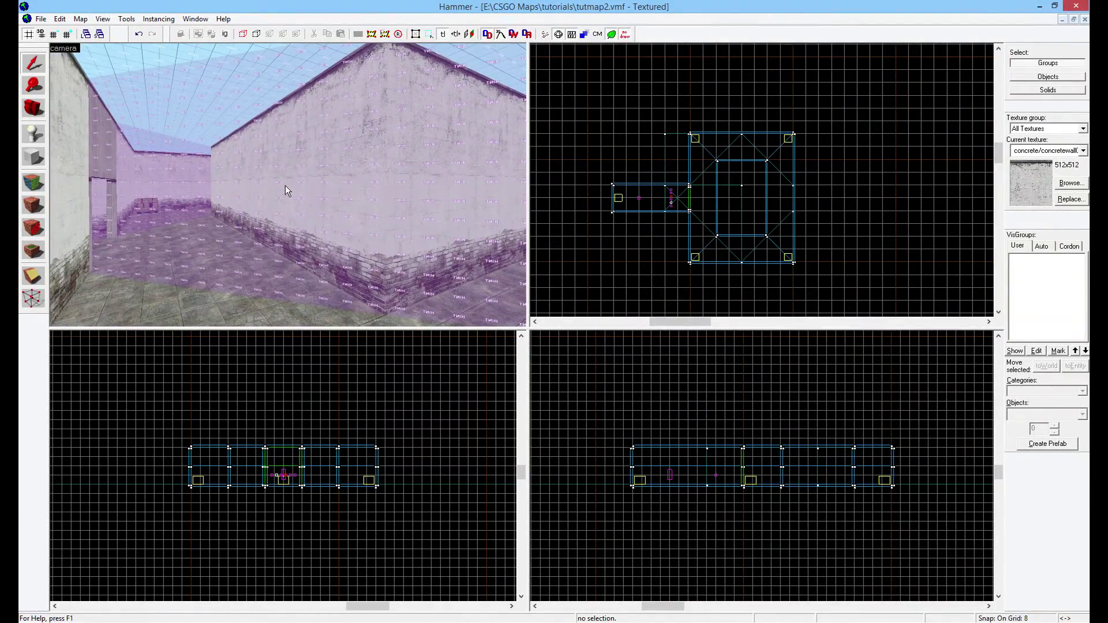
pyautogui.click(247, 205)
pyautogui.scroll(3, 724, 231)
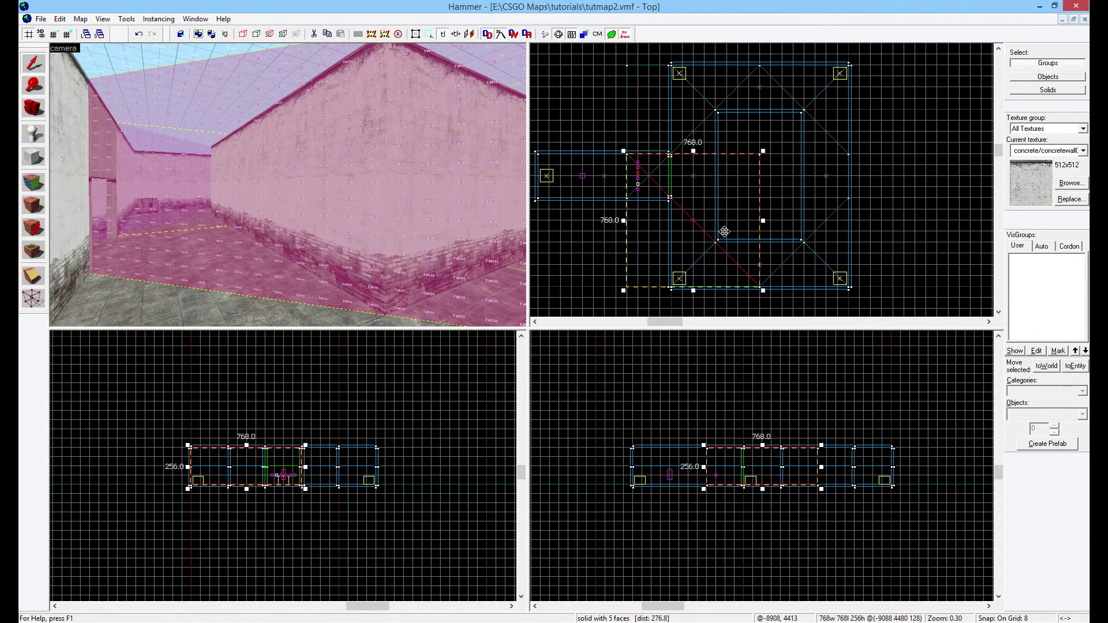
pyautogui.scroll(2, 678, 208)
pyautogui.press('z')
pyautogui.press('w')
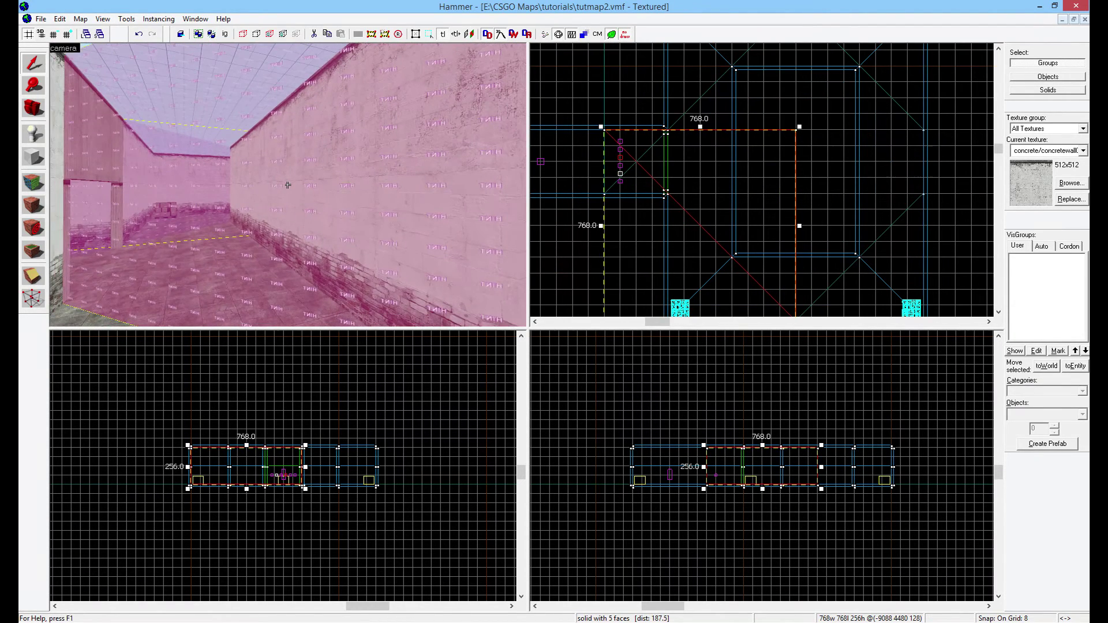
pyautogui.press('z')
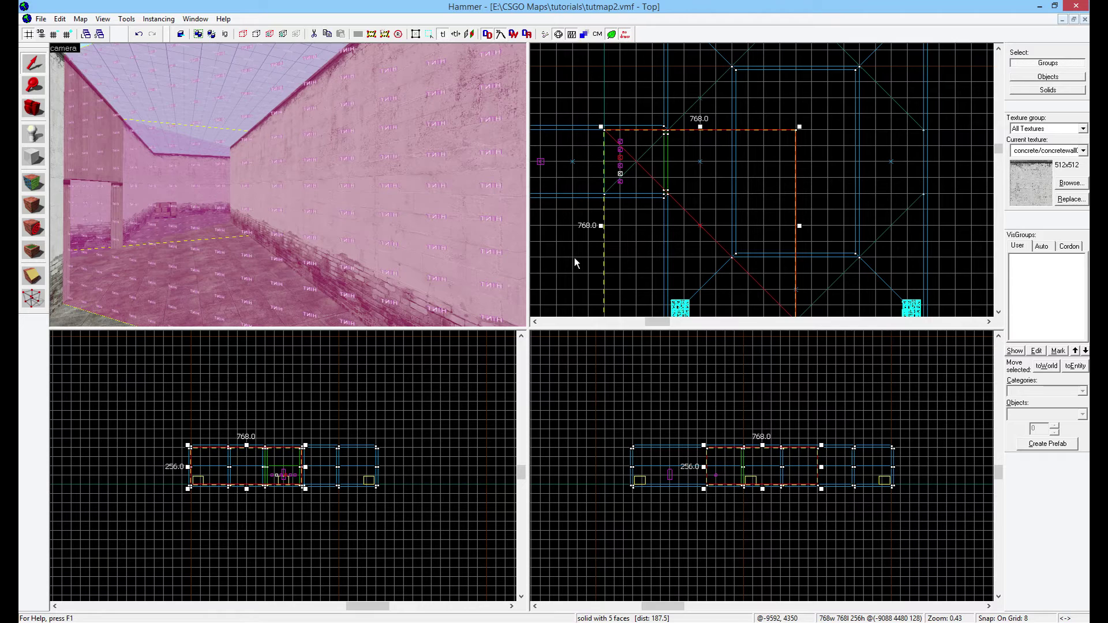
# Create a rectangular block brush in the empty space outside the map, alongside the entrance corridor
pyautogui.press('z')
pyautogui.press('s')
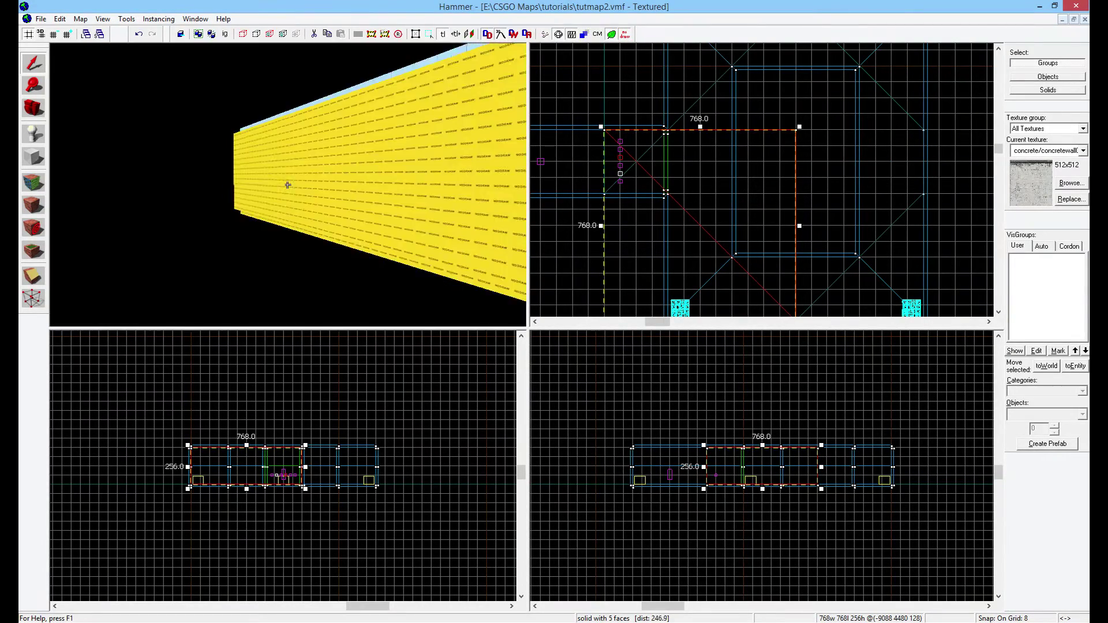
pyautogui.press('z')
pyautogui.click(40, 155)
pyautogui.moveTo(725, 181); pyautogui.dragTo(890, 109)
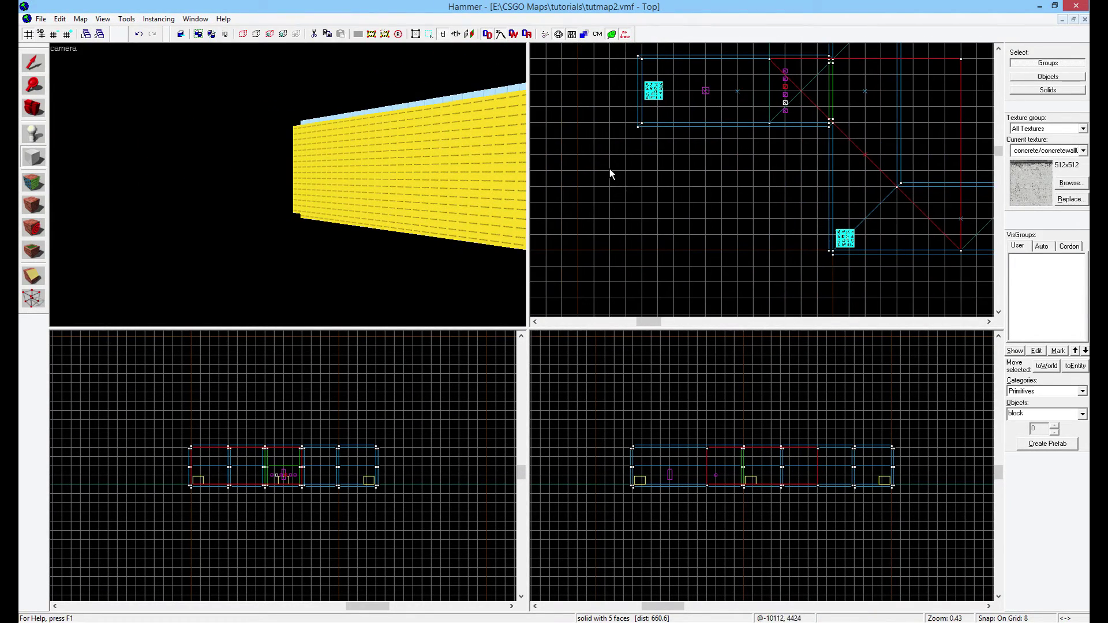
pyautogui.moveTo(606, 165); pyautogui.dragTo(720, 232)
pyautogui.press('Return')
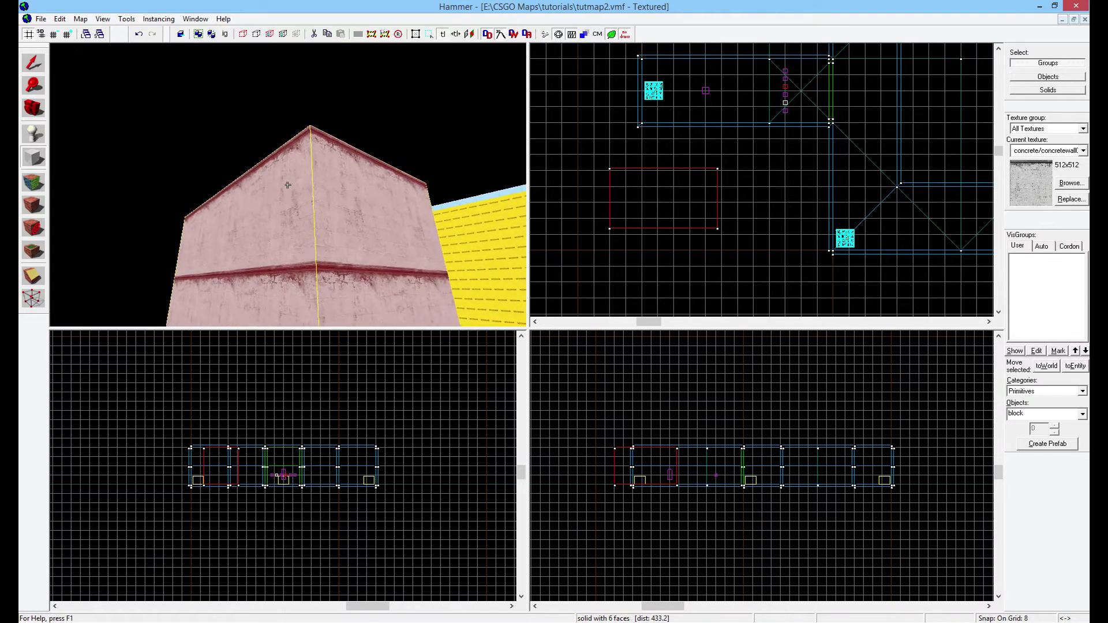
# Limit the texture browser to used textures and apply tools/toolsskip to all faces of the new block
pyautogui.click(33, 183)
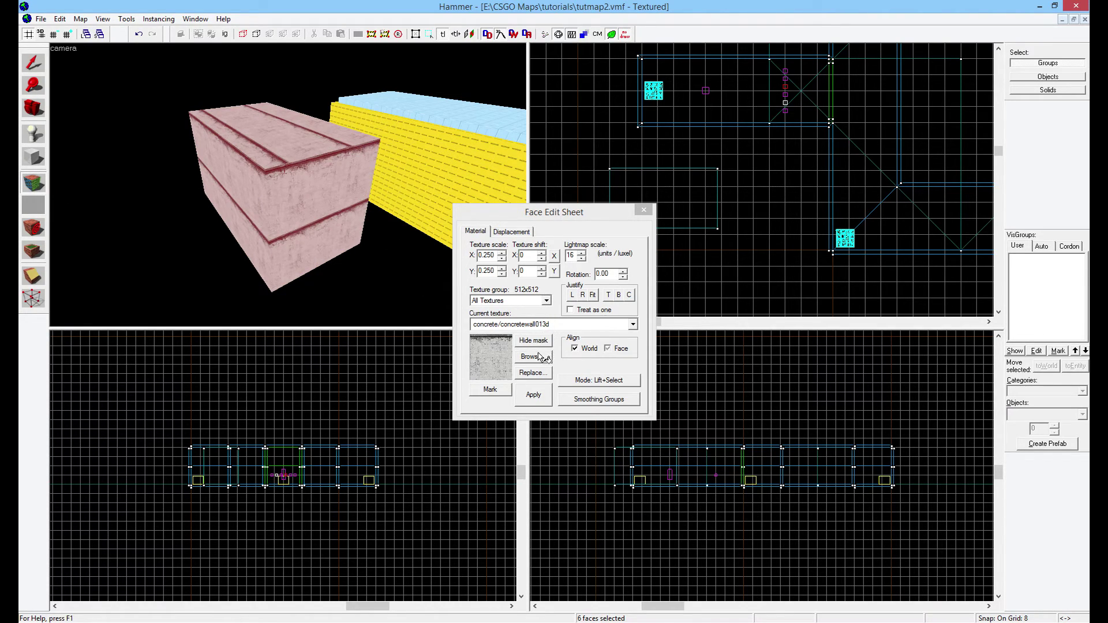
pyautogui.click(533, 357)
pyautogui.click(68, 615)
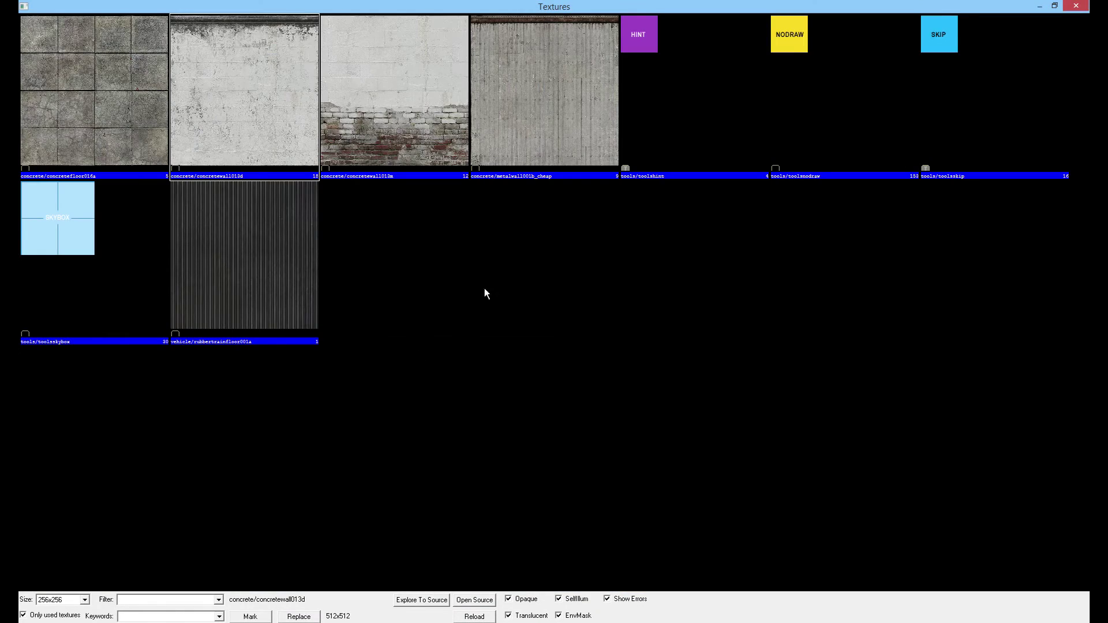
pyautogui.click(672, 128)
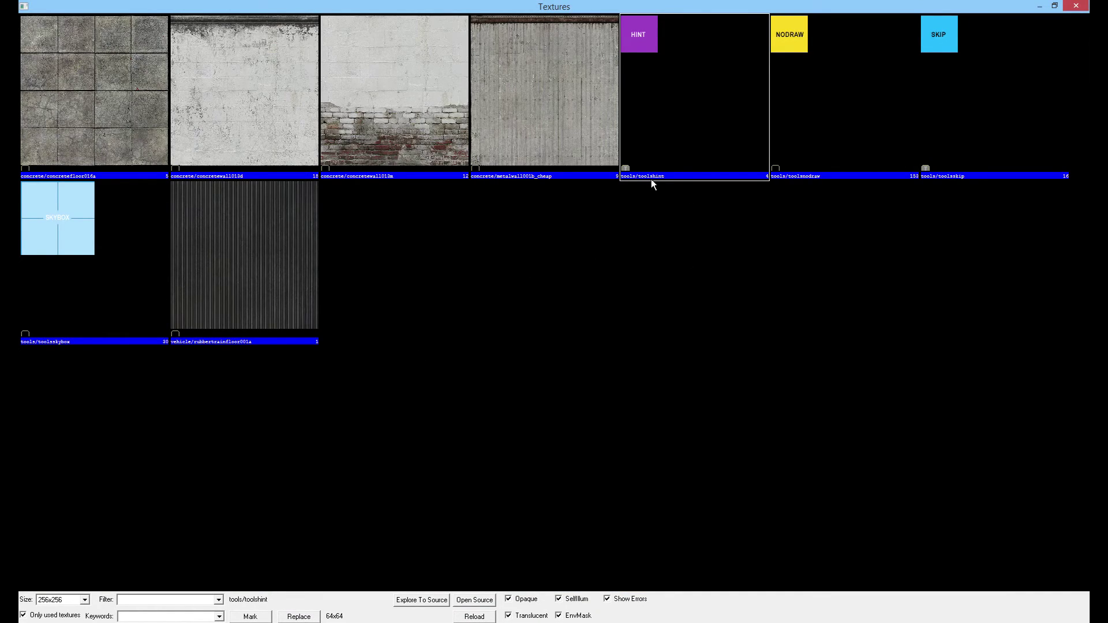
pyautogui.click(945, 182)
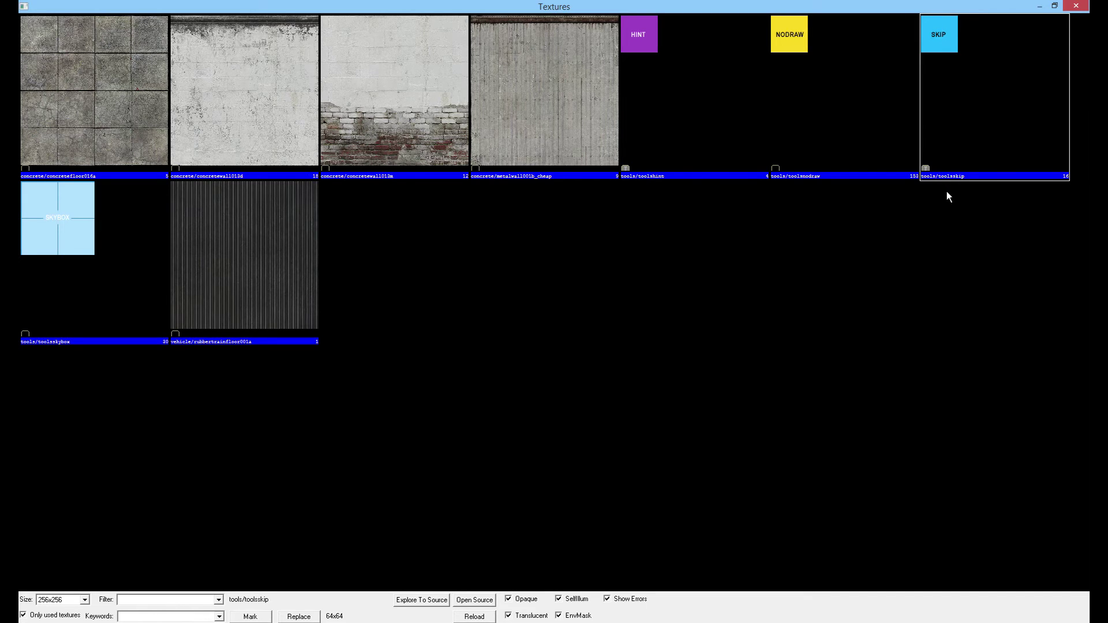
pyautogui.doubleClick(946, 37)
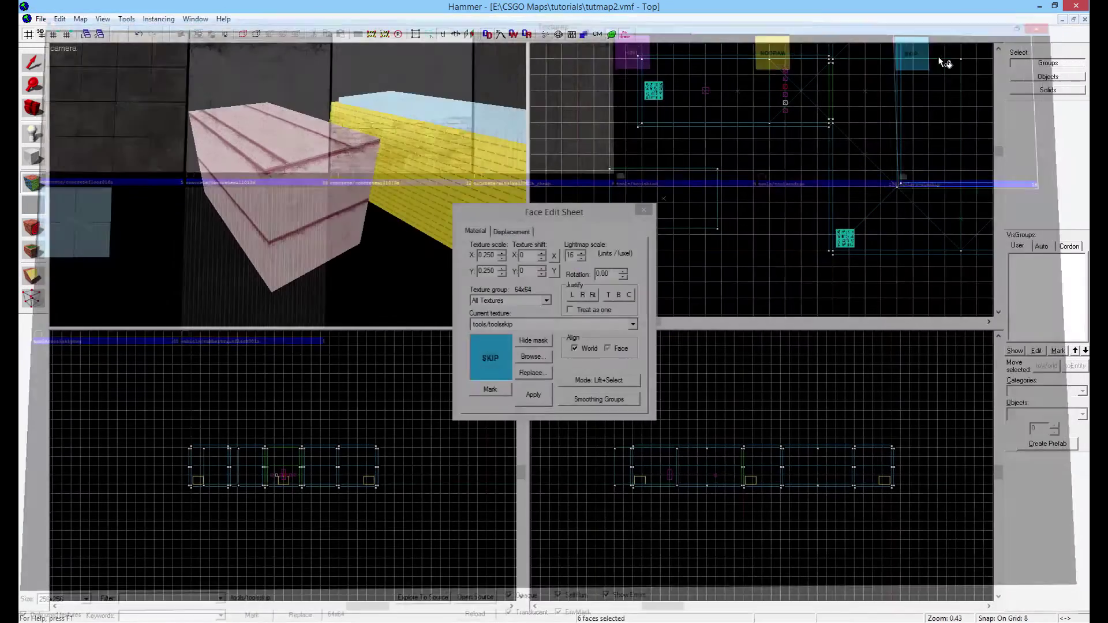
pyautogui.click(532, 392)
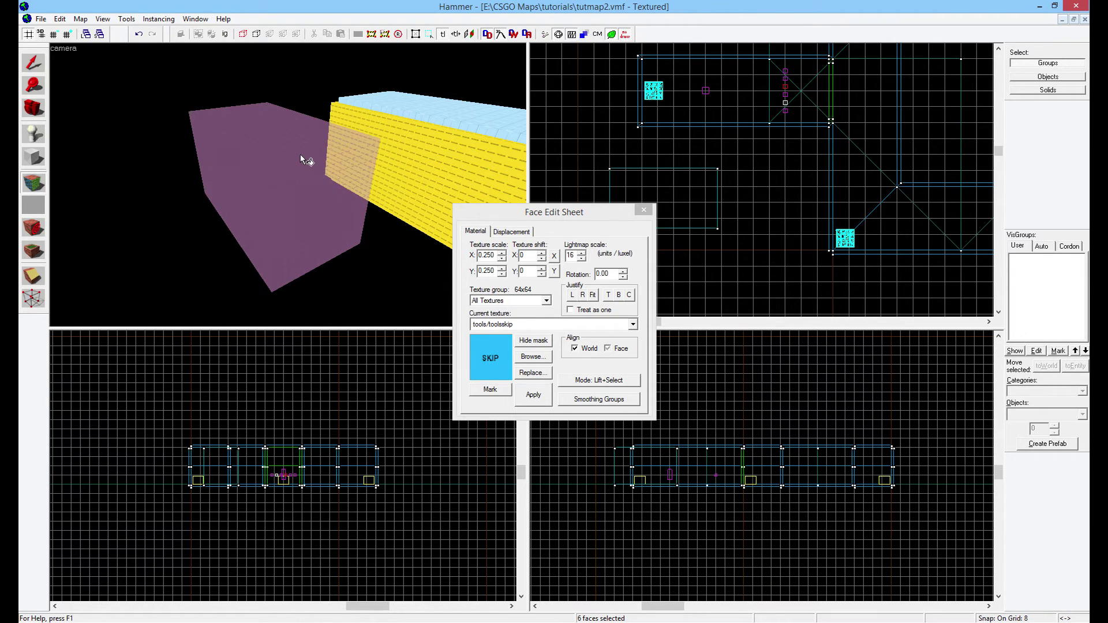
# Examine the skip-textured block from several sides in the 3D view
pyautogui.press('z')
pyautogui.press('d')
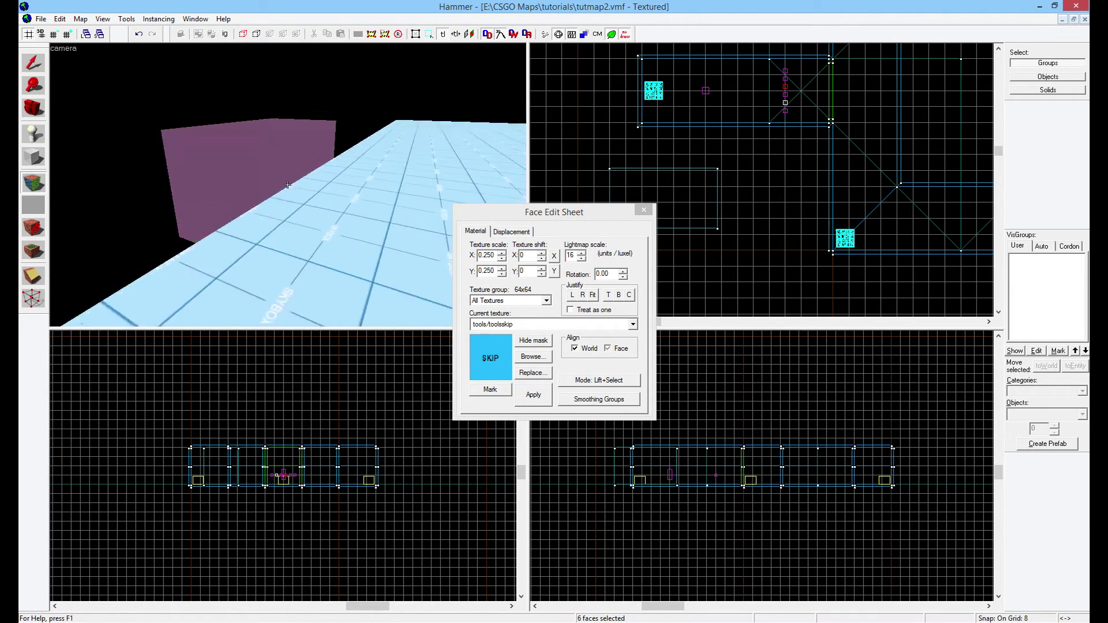
pyautogui.press('w')
pyautogui.press('w')
pyautogui.press('d')
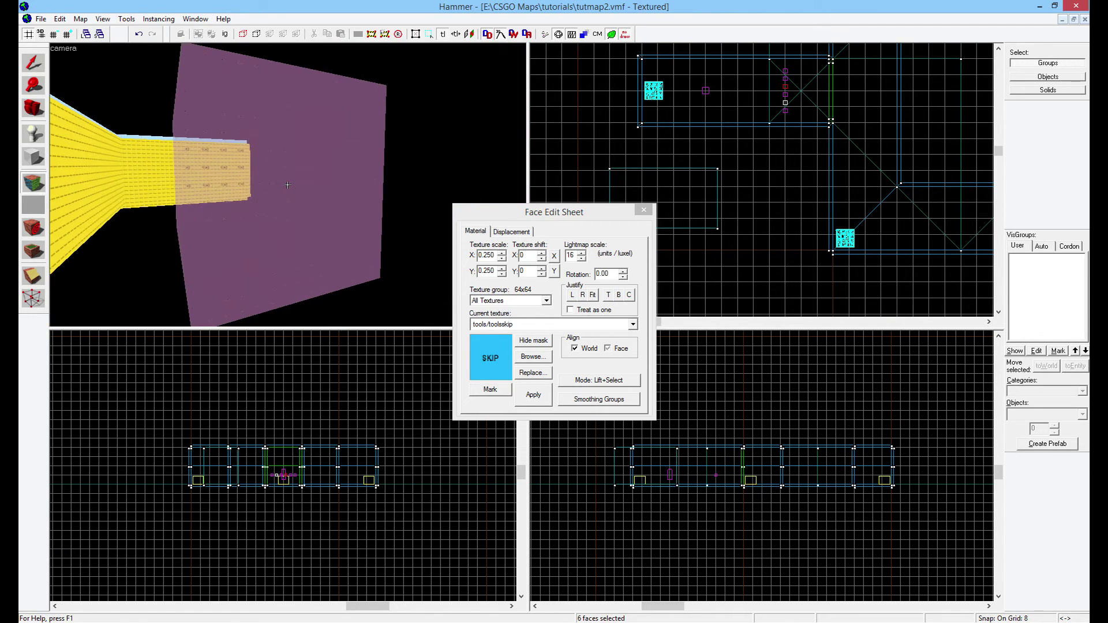
pyautogui.press('s')
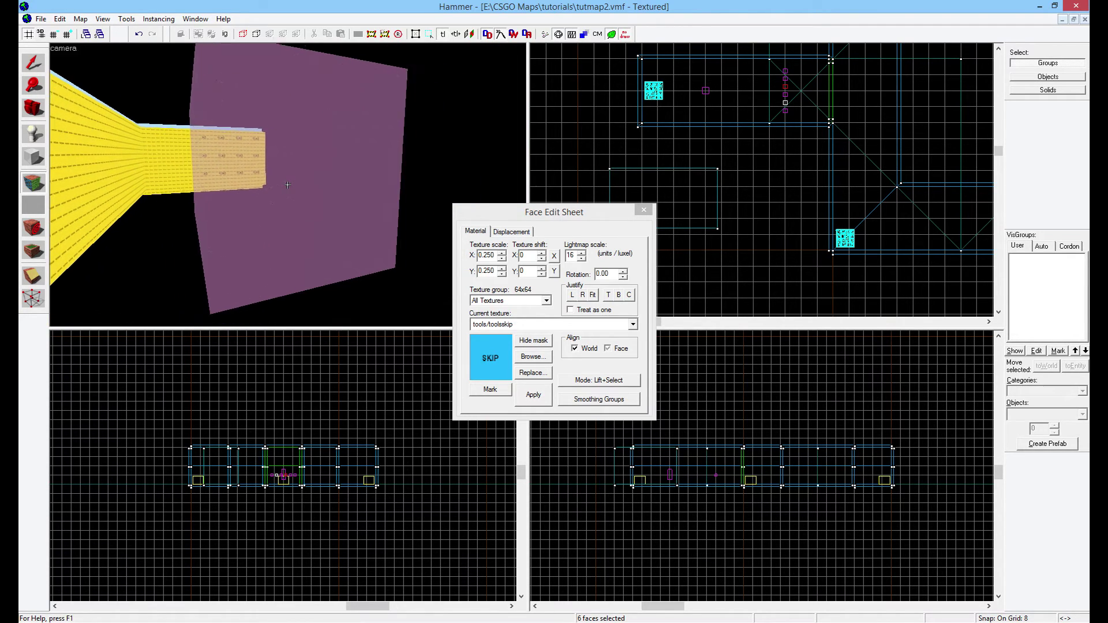
pyautogui.press('w')
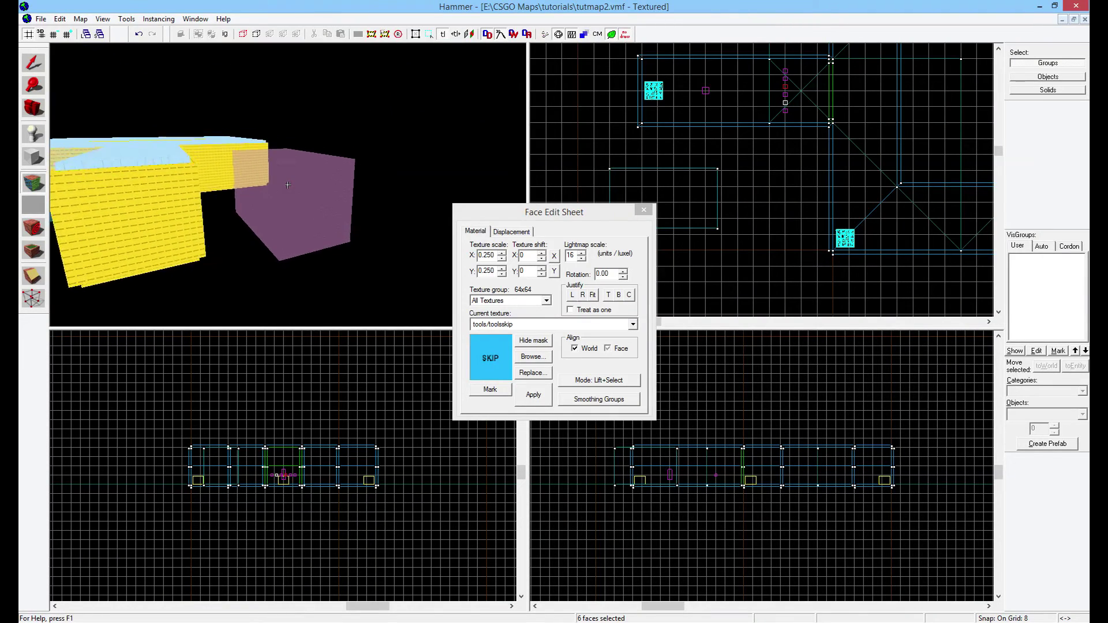
pyautogui.press('z')
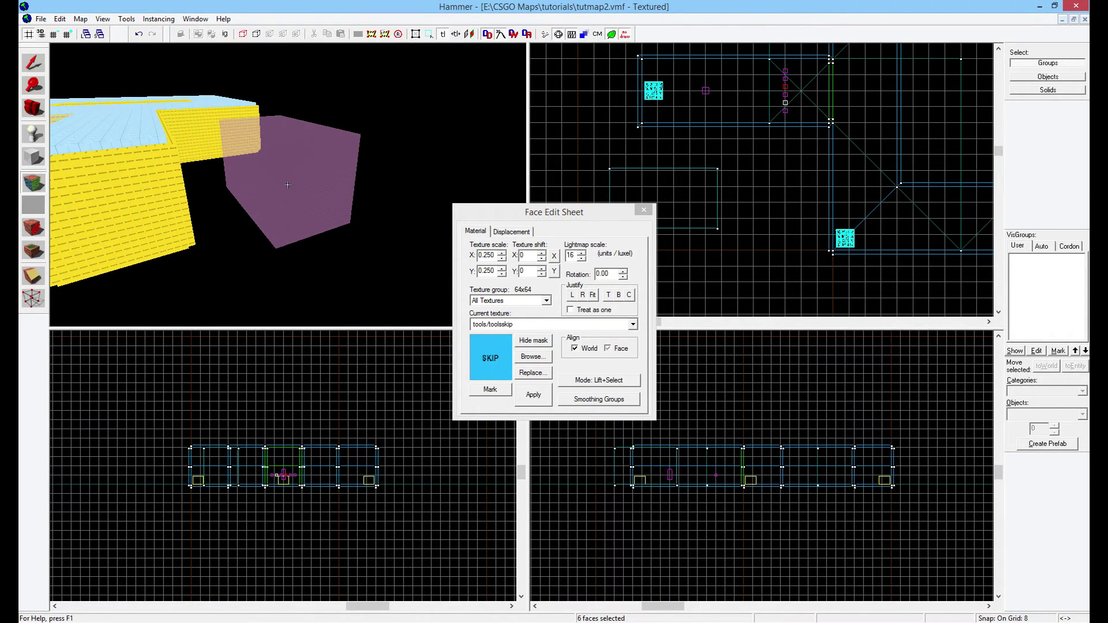
pyautogui.press('w')
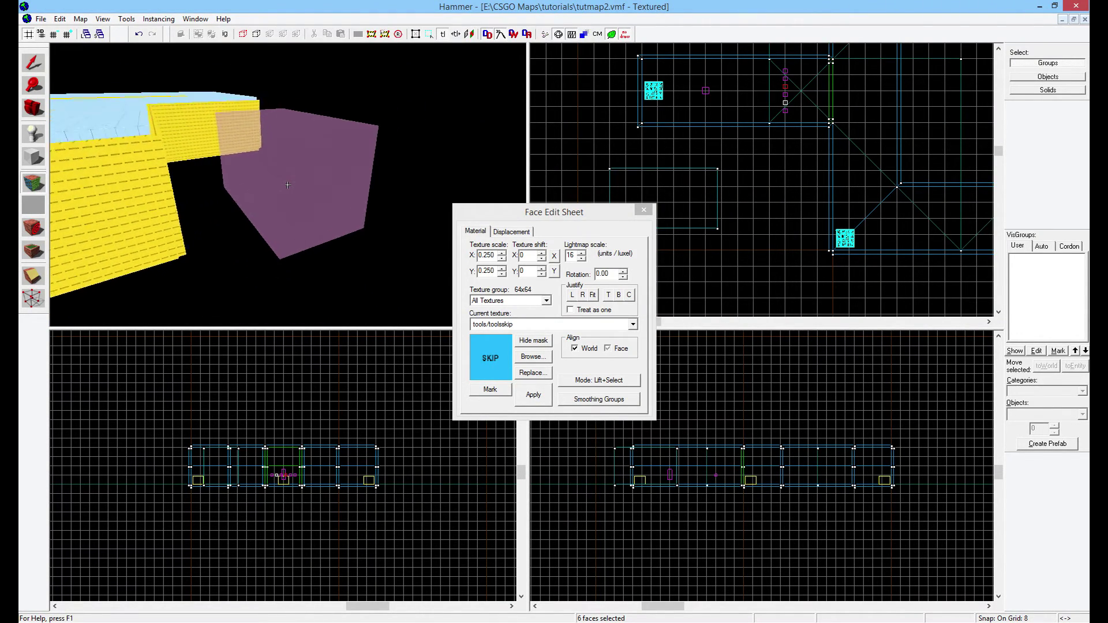
pyautogui.press('z')
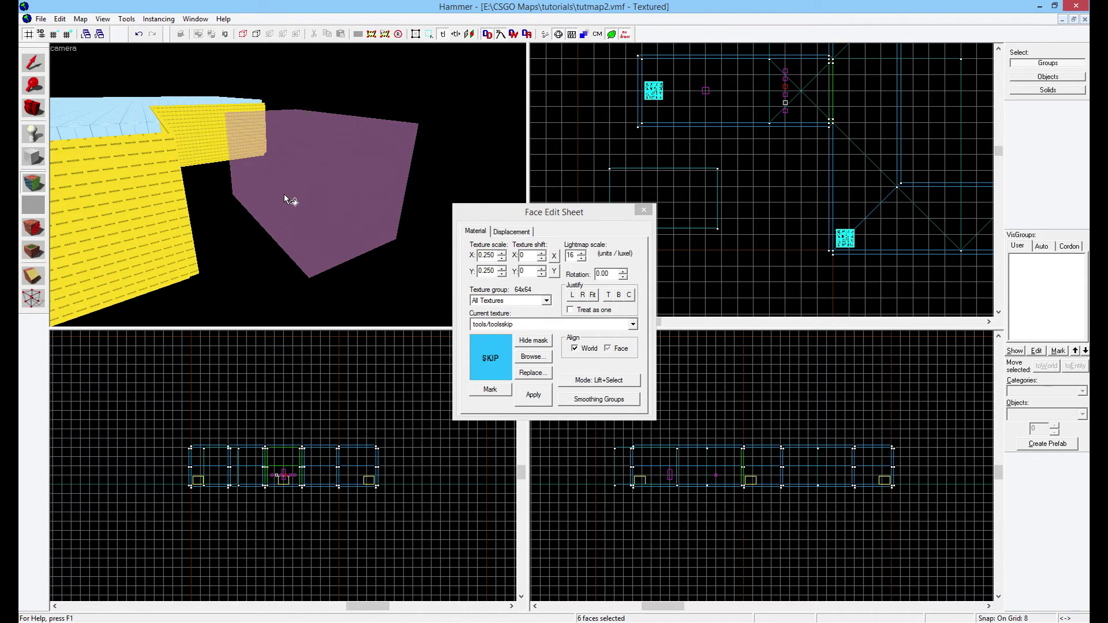
# Apply tools/toolshint to the skip block's long side face and check the texture in the 3D view
pyautogui.click(285, 199)
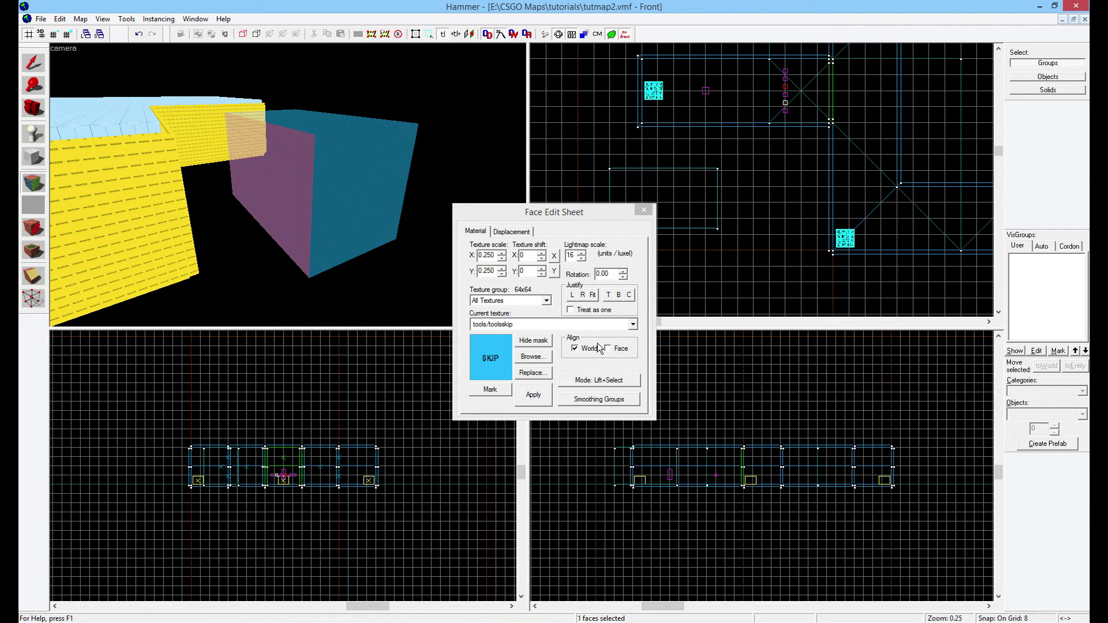
pyautogui.click(546, 358)
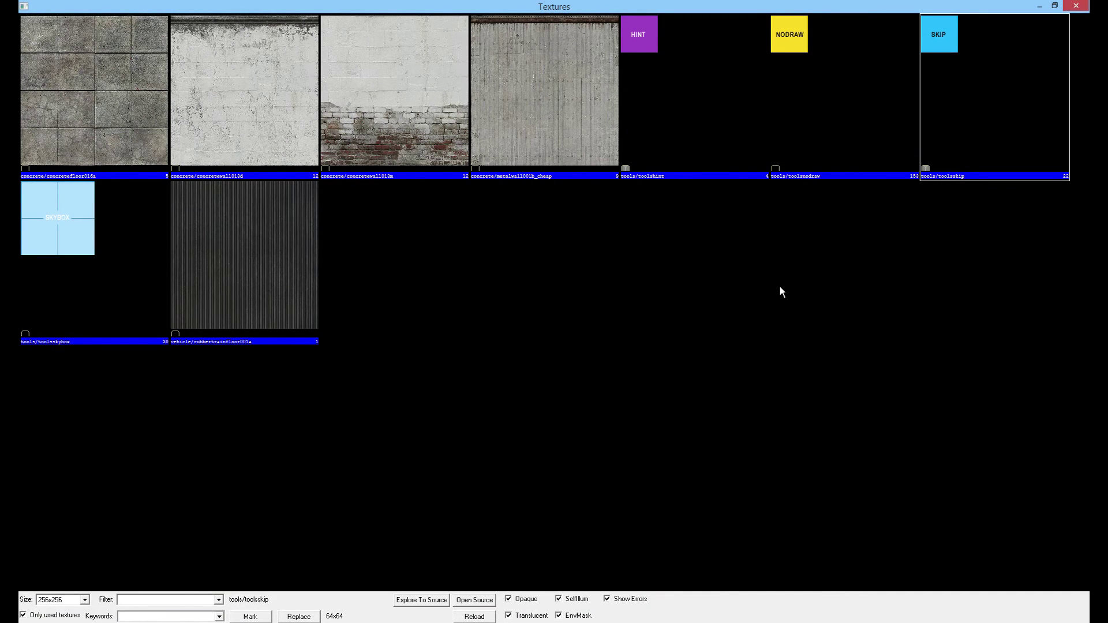
pyautogui.doubleClick(642, 48)
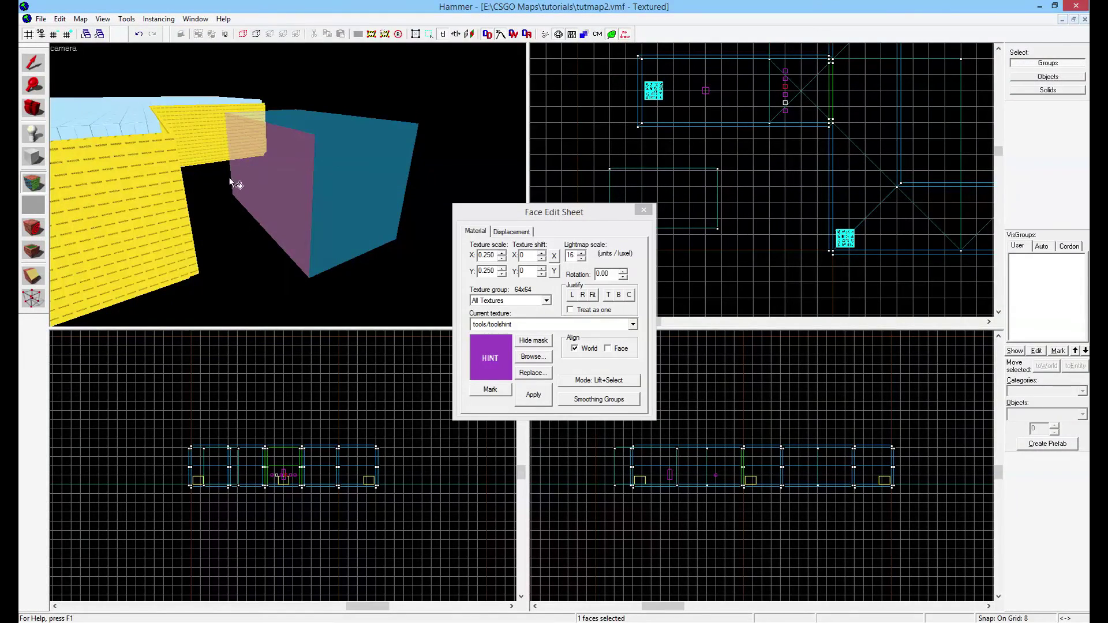
pyautogui.click(540, 393)
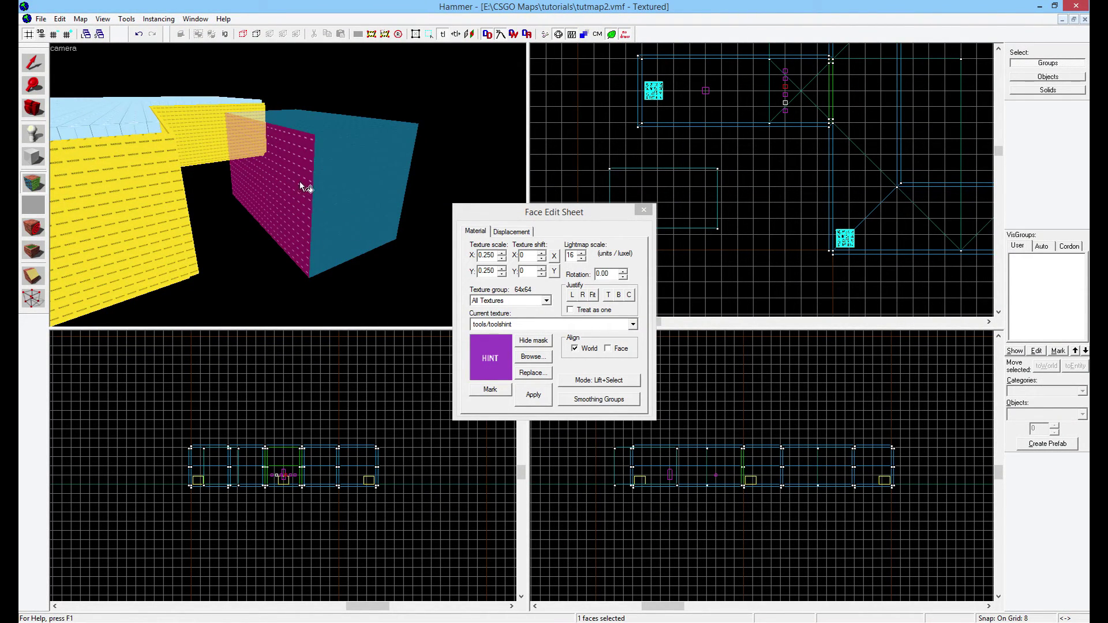
pyautogui.press('z')
pyautogui.scroll(5, 287, 185)
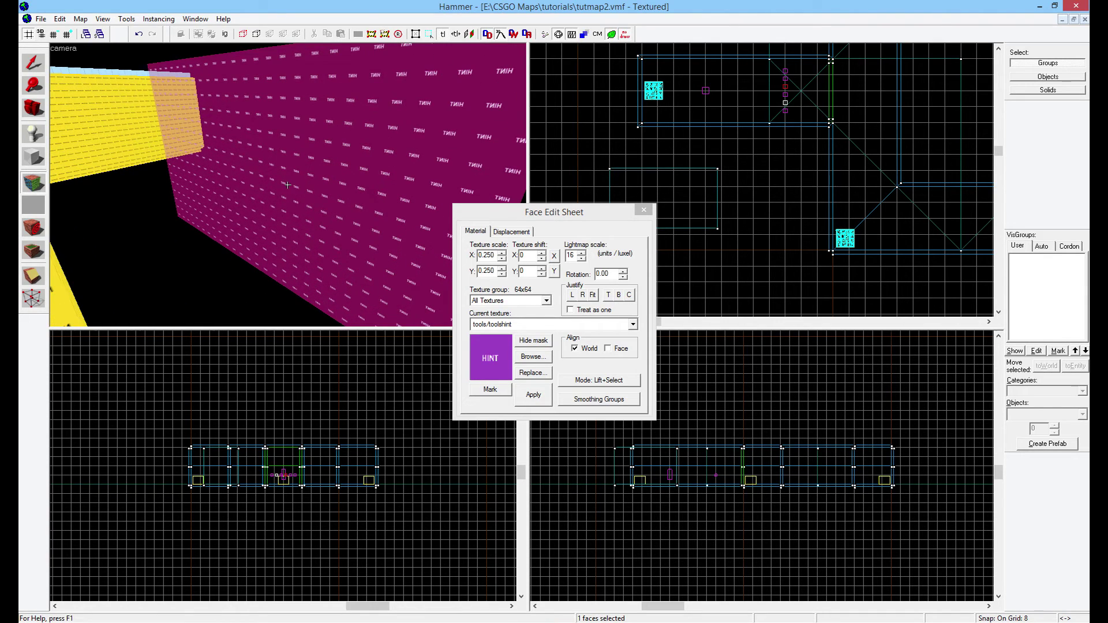
pyautogui.press('s')
pyautogui.press('z')
pyautogui.click(644, 210)
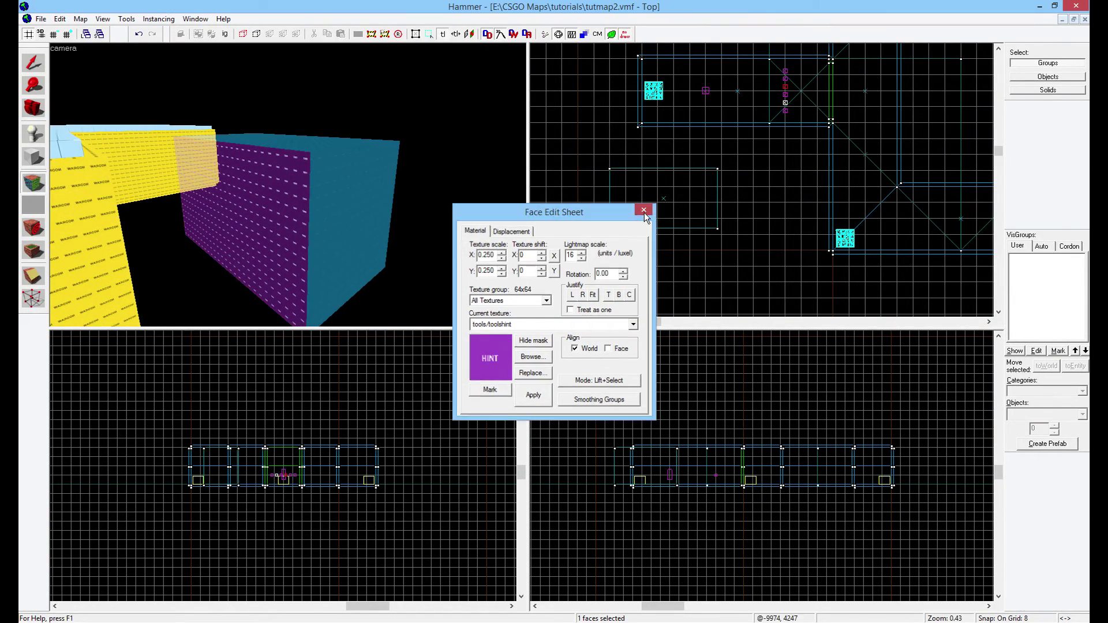
# Delete the demonstration block of skip and hint faces outside the entrance corridor
pyautogui.click(325, 182)
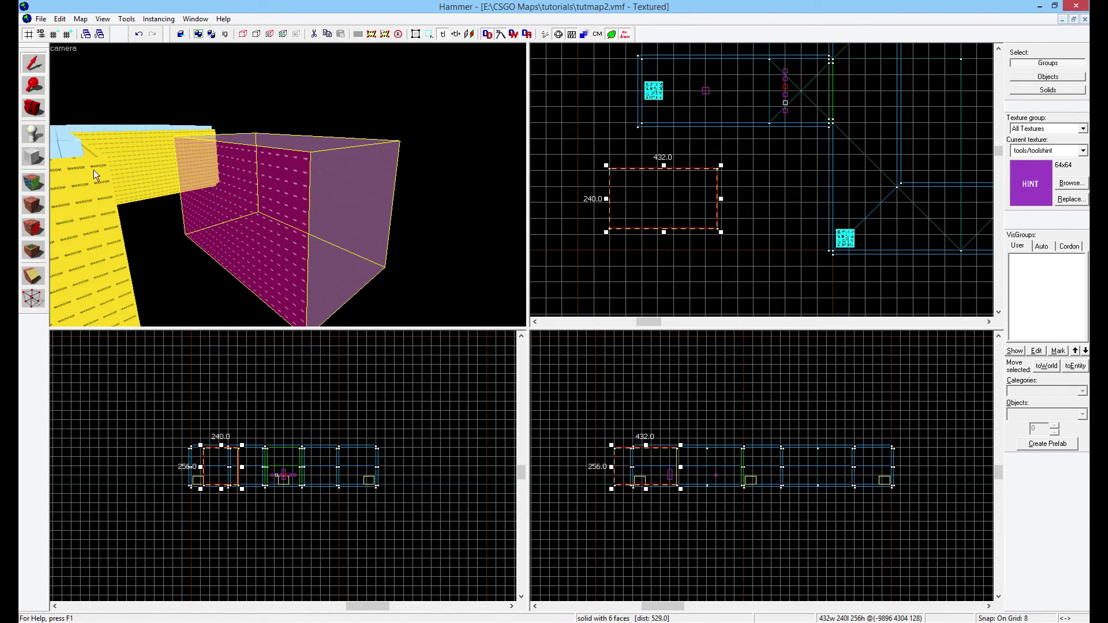
pyautogui.hotkey('shift', 'a')
pyautogui.click(271, 192)
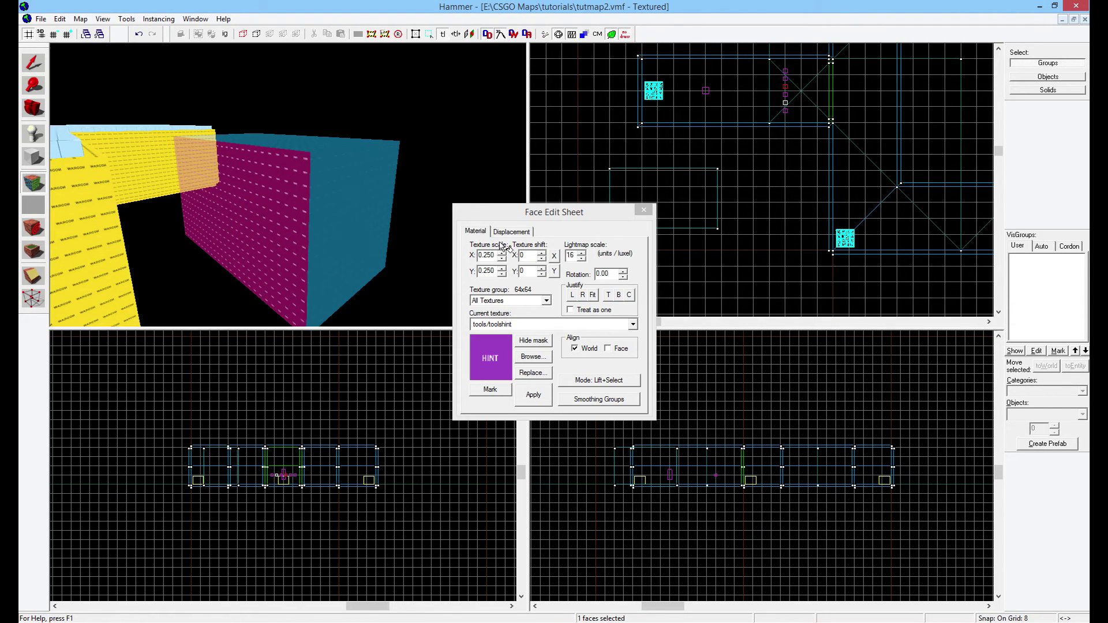
pyautogui.click(644, 209)
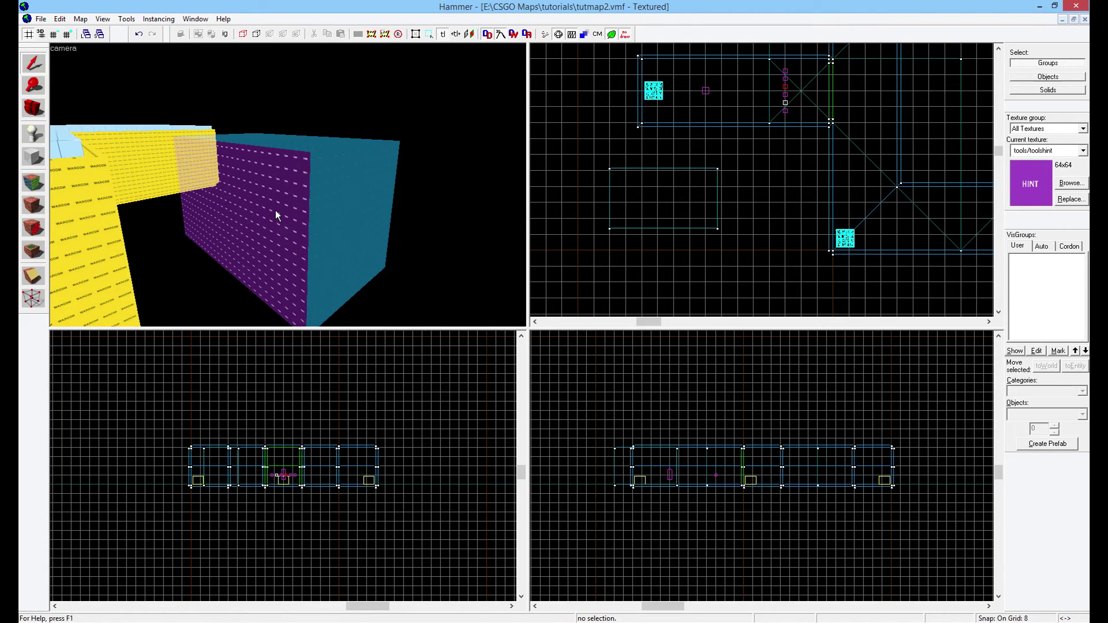
pyautogui.click(271, 210)
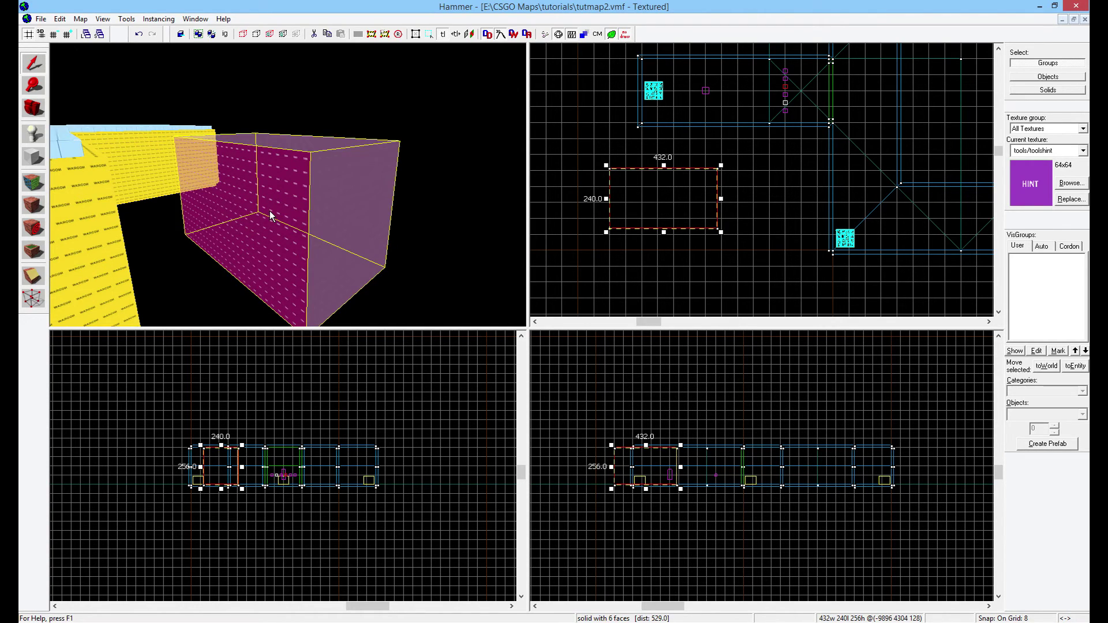
pyautogui.press('Delete')
pyautogui.press('z')
pyautogui.press('w')
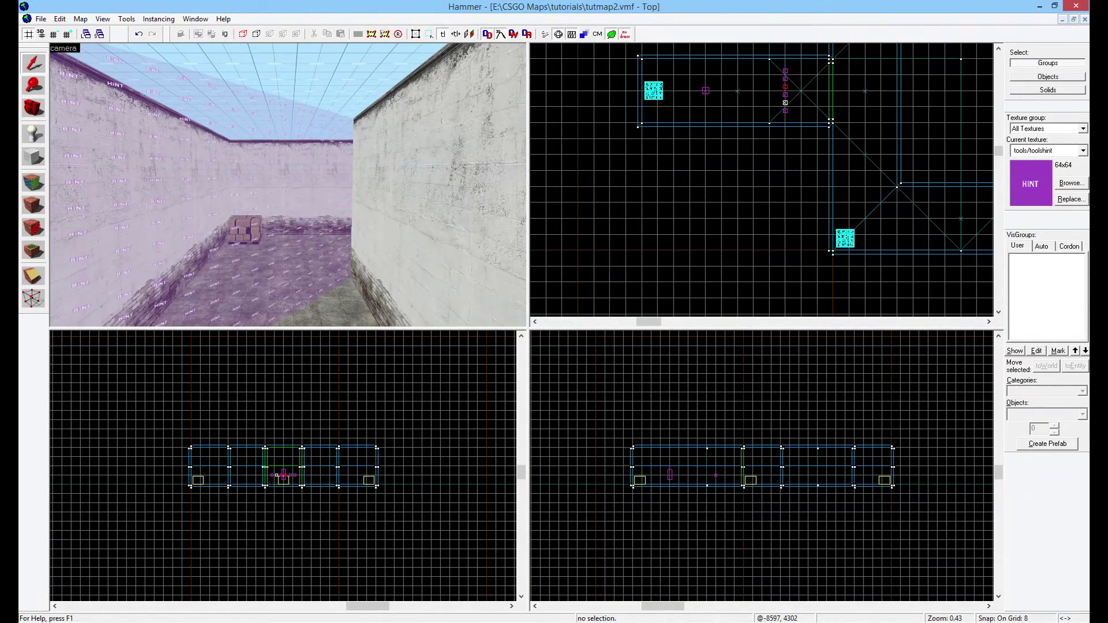
# Switch to Paint and trace the four diagonal portal lines on the leaf diagram, undoing each stroke
pyautogui.hotkey('alt', 'Tab')
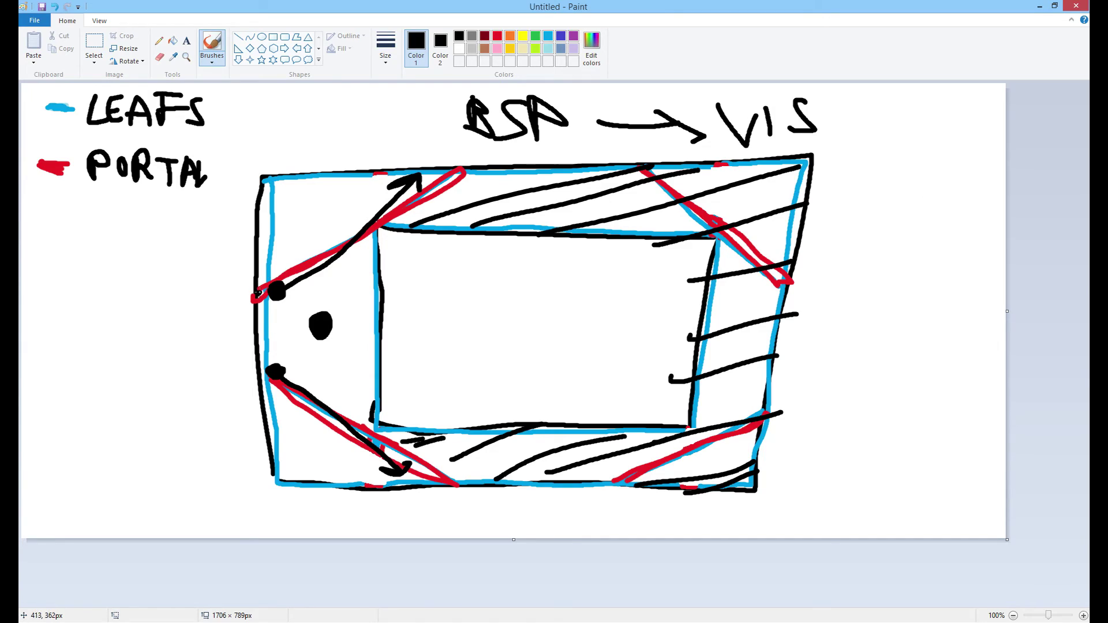
pyautogui.moveTo(258, 292); pyautogui.dragTo(461, 174)
pyautogui.hotkey('ctrl', 'z')
pyautogui.moveTo(643, 169); pyautogui.dragTo(788, 275)
pyautogui.hotkey('ctrl', 'z')
pyautogui.moveTo(620, 482); pyautogui.dragTo(774, 409)
pyautogui.hotkey('ctrl', 'z')
pyautogui.moveTo(280, 381); pyautogui.dragTo(456, 482)
pyautogui.hotkey('ctrl', 'z')
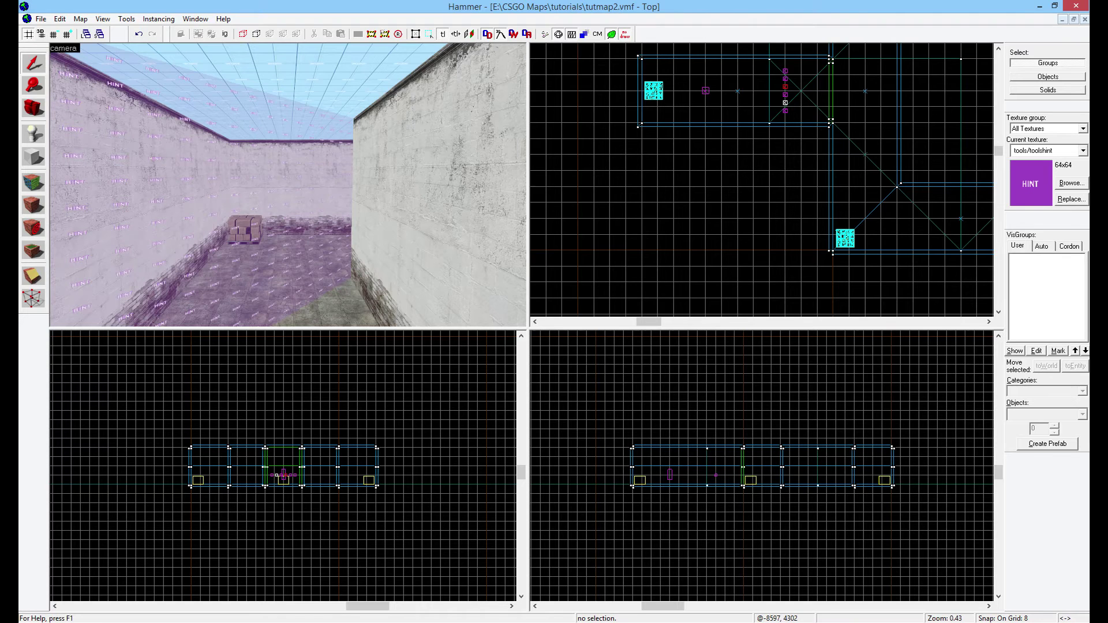
# Return to Hammer and examine the diagonal hint brush at the courtyard corner in the top and 3D views
pyautogui.click(856, 151)
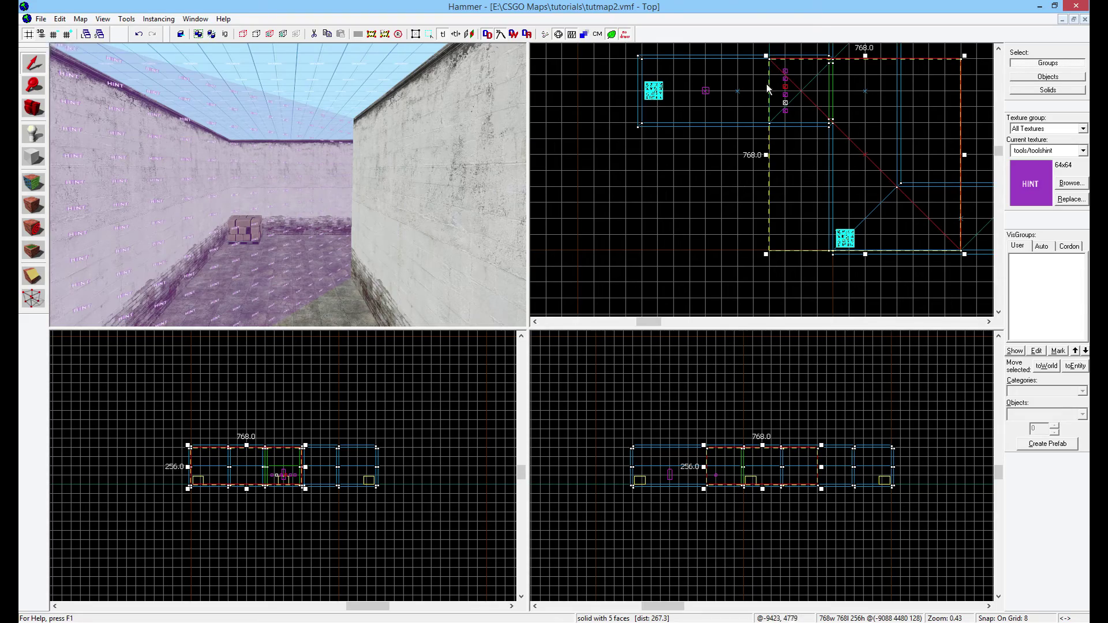
pyautogui.click(668, 175)
pyautogui.press('z')
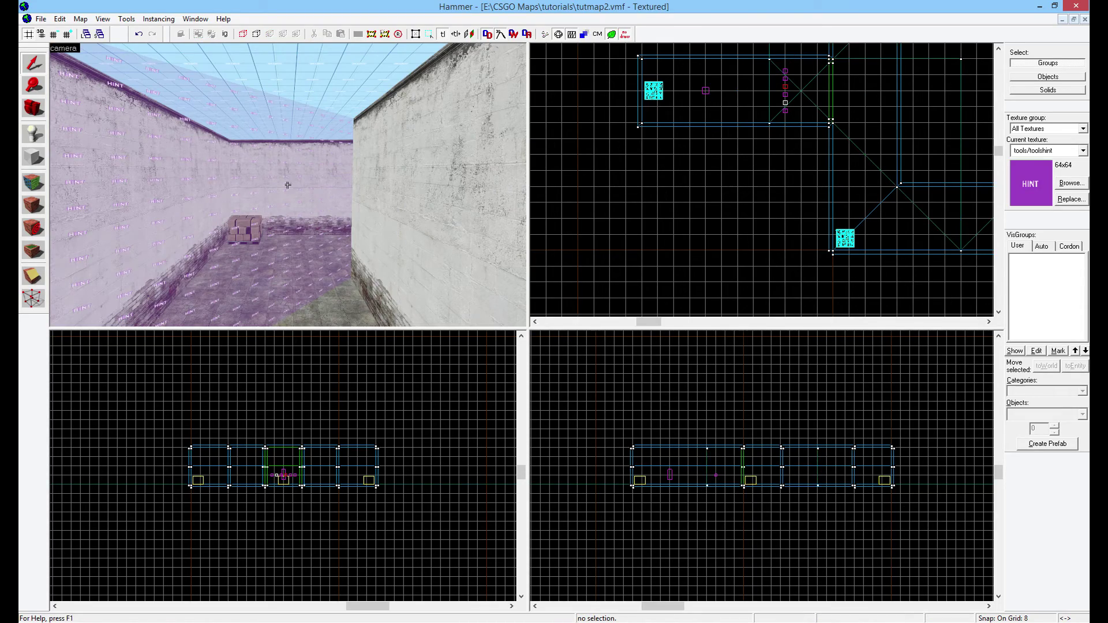
pyautogui.press('s')
pyautogui.press('w')
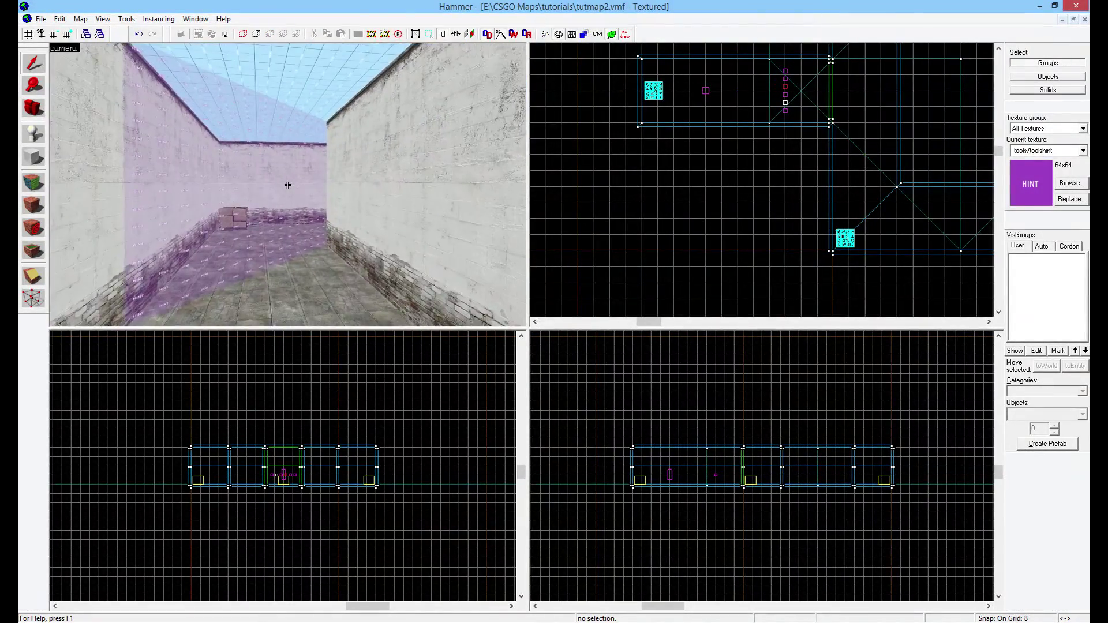
# Hide the sky brushes using the Auto VisGroups and examine the hint brush layout from above
pyautogui.press('Down')
pyautogui.press('z')
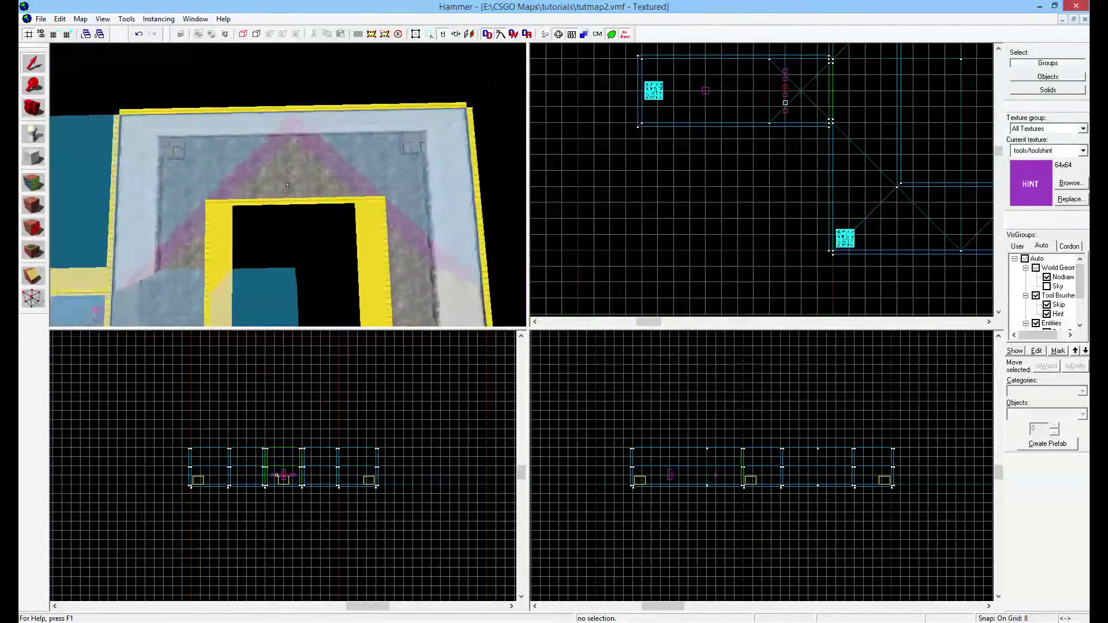
pyautogui.press('s')
pyautogui.press('z')
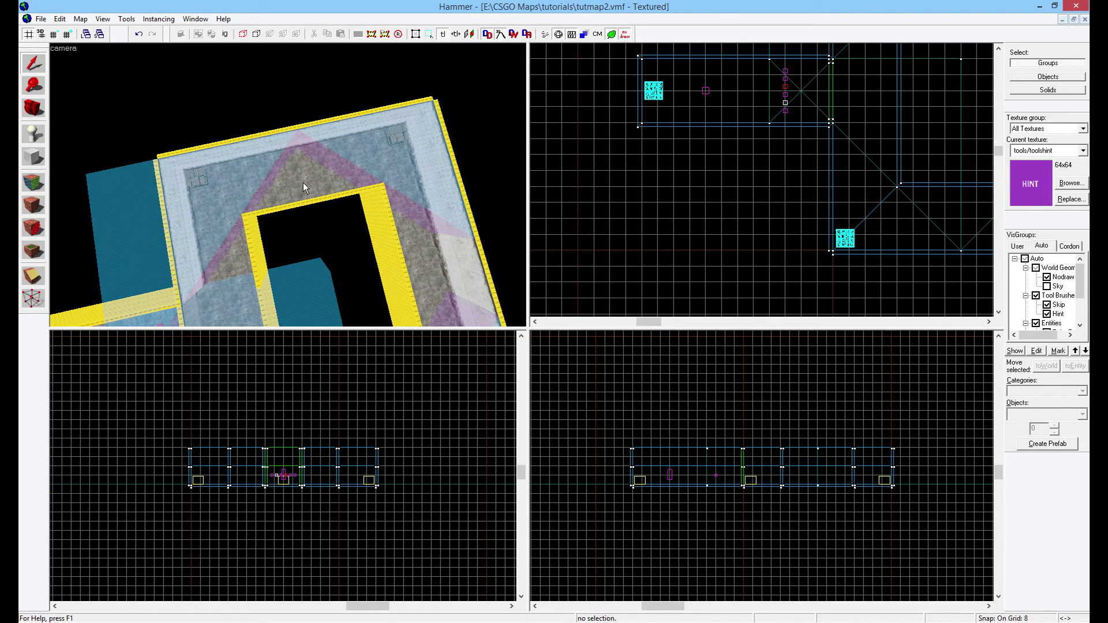
pyautogui.press('z')
pyautogui.press('z')
pyautogui.press('z')
pyautogui.press('z')
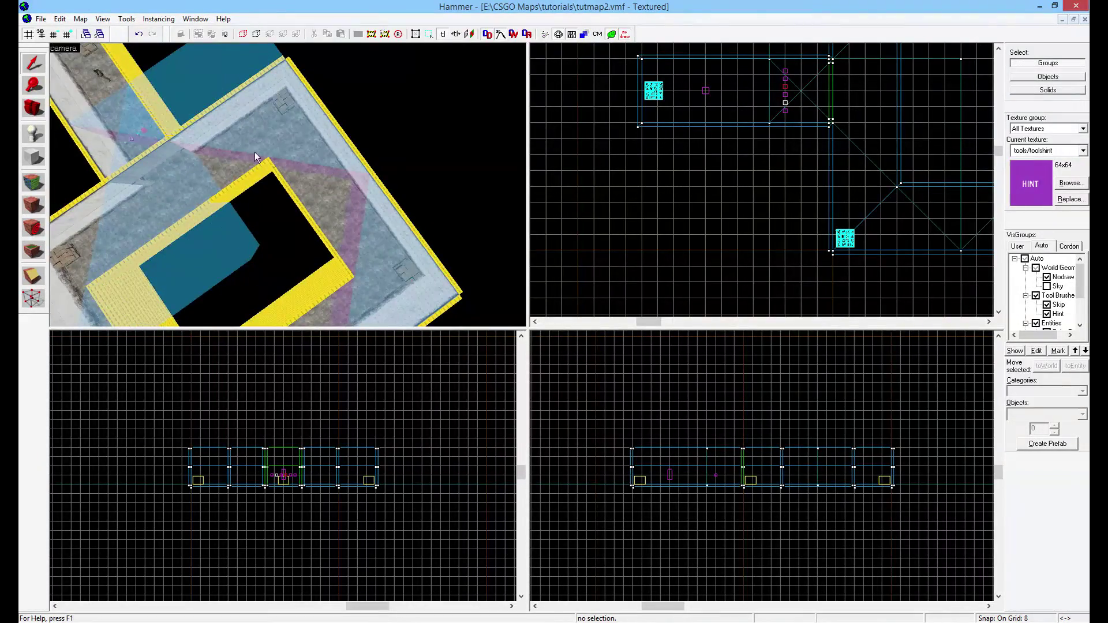
# Copy the info_player_counterterrorist entity from the entrance corridor and paste it on the triangular floor area between the hint brushes
pyautogui.press('z')
pyautogui.press('z')
pyautogui.click(134, 94)
pyautogui.press('z')
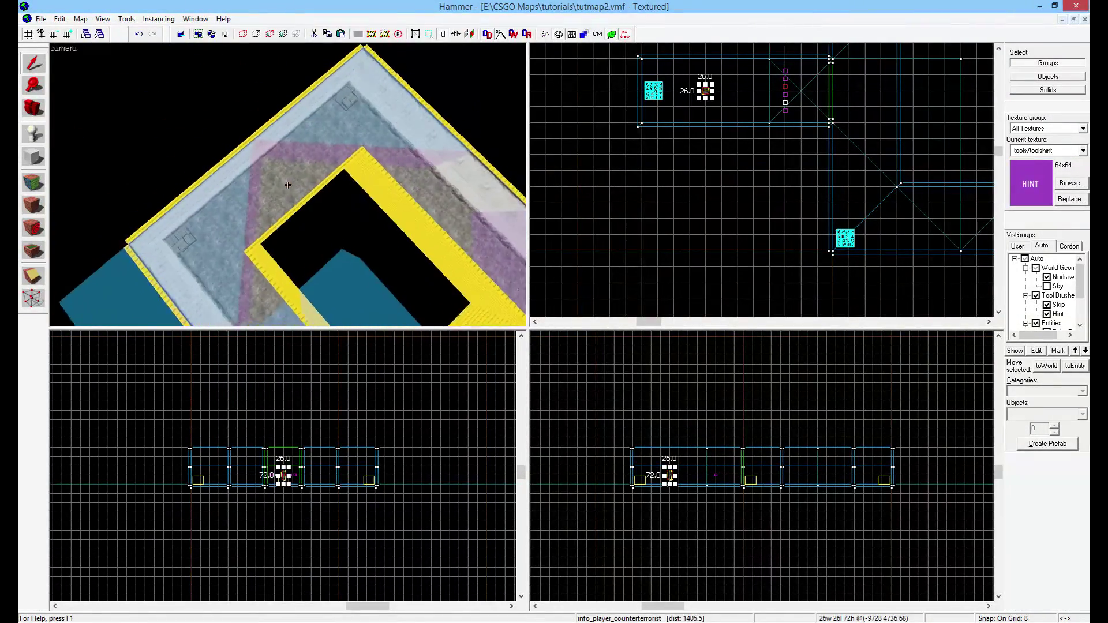
pyautogui.press('w')
pyautogui.press('z')
pyautogui.hotkey('ctrl', 'v')
pyautogui.press('z')
pyautogui.press('w')
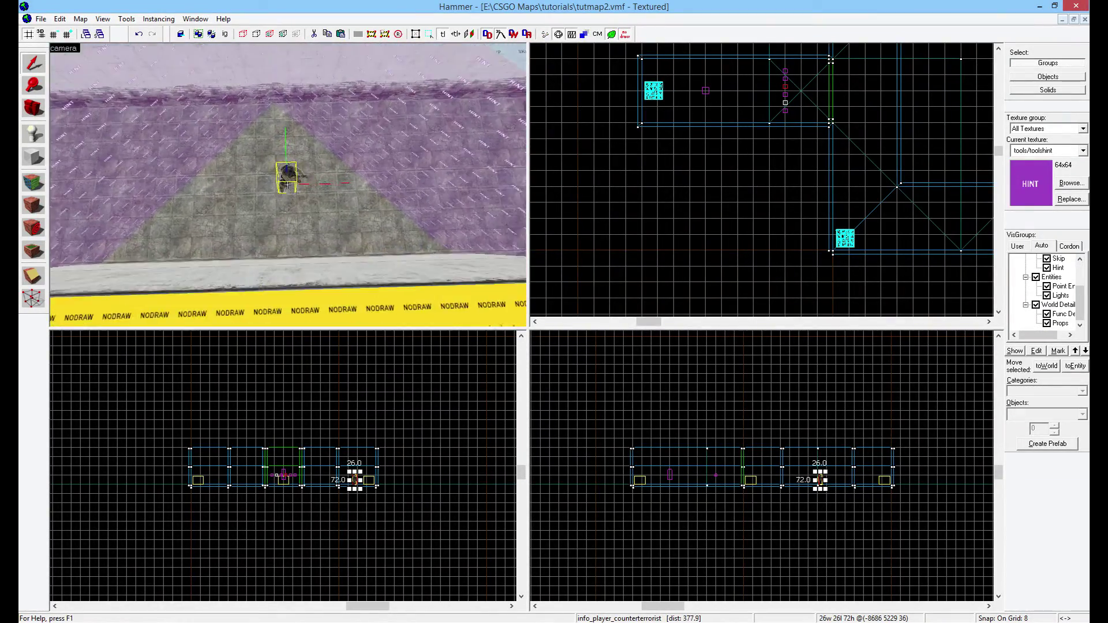
# Move the pasted counter-terrorist spawn closer to the outer wall, near the tip of the triangle between the hint brushes
pyautogui.press('s')
pyautogui.press('w')
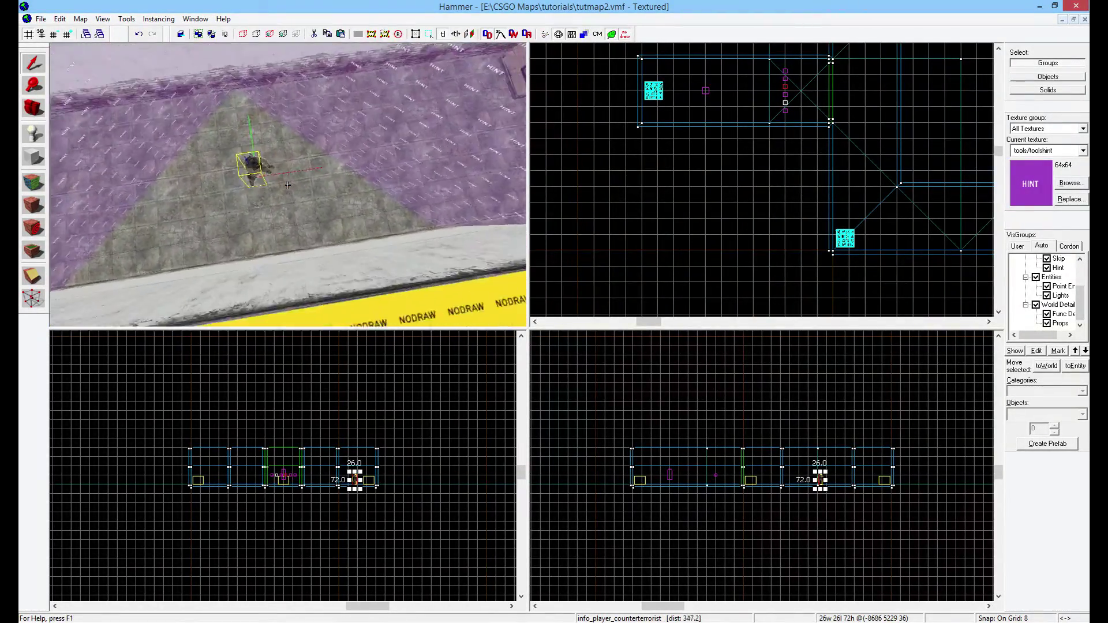
pyautogui.press('s')
pyautogui.press('z')
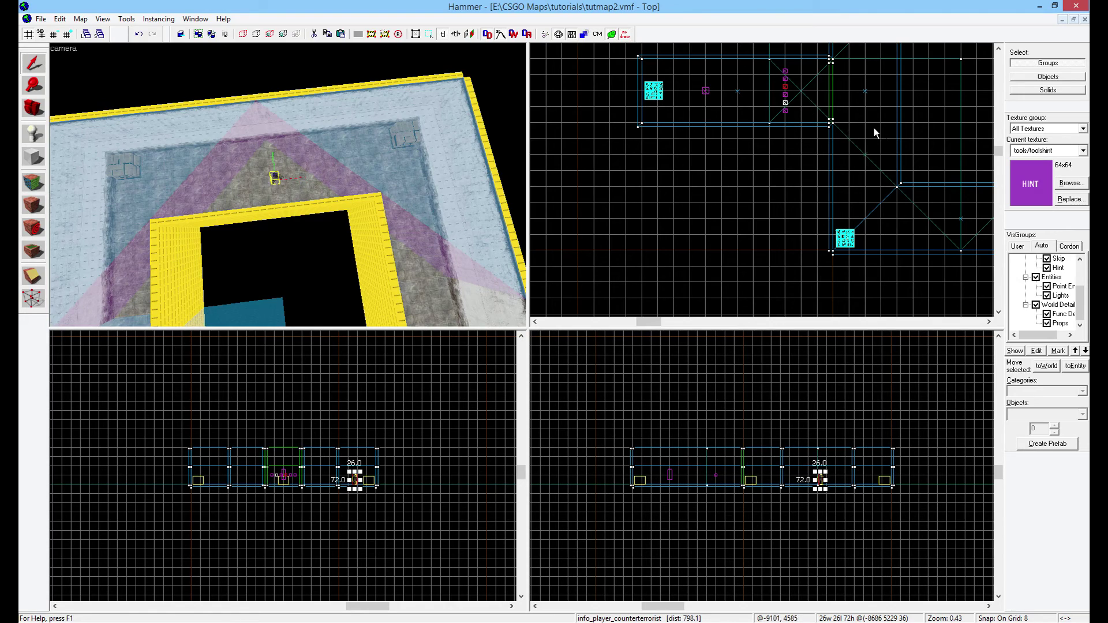
pyautogui.moveTo(873, 128); pyautogui.dragTo(791, 200, button='middle')
pyautogui.moveTo(798, 140)
pyautogui.mouseDown()
pyautogui.moveTo(810, 141)
pyautogui.moveTo(805, 125)
pyautogui.mouseUp()
# Examine the sightlines around the pasted spawn toward both courtyard corners and along the side passages beyond the hint brushes
pyautogui.press('z')
pyautogui.press('w')
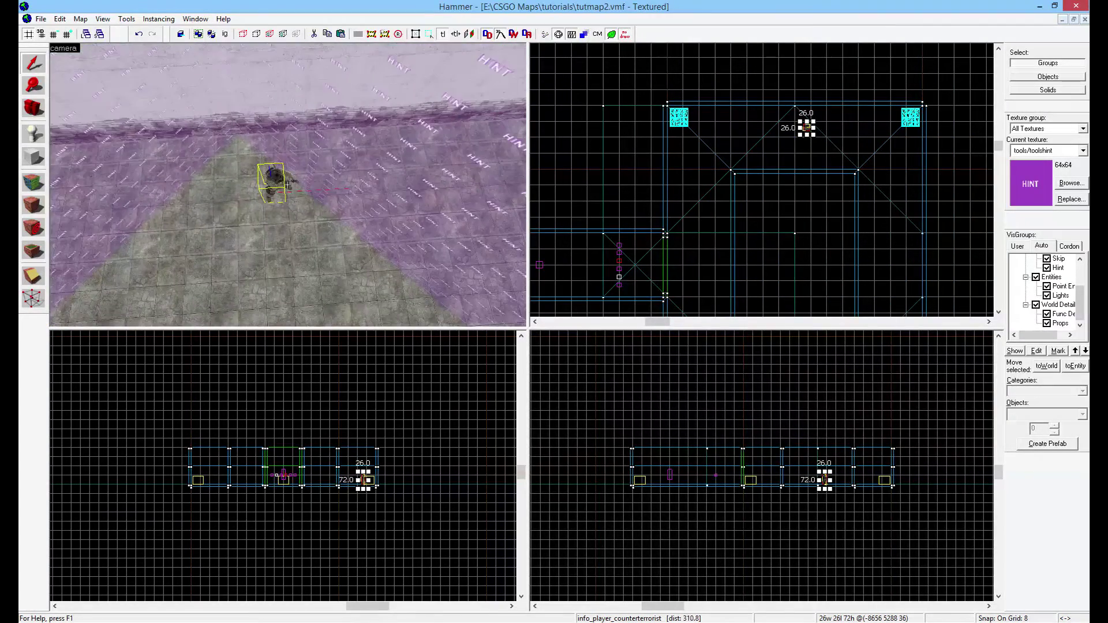
pyautogui.press('a')
pyautogui.press('w')
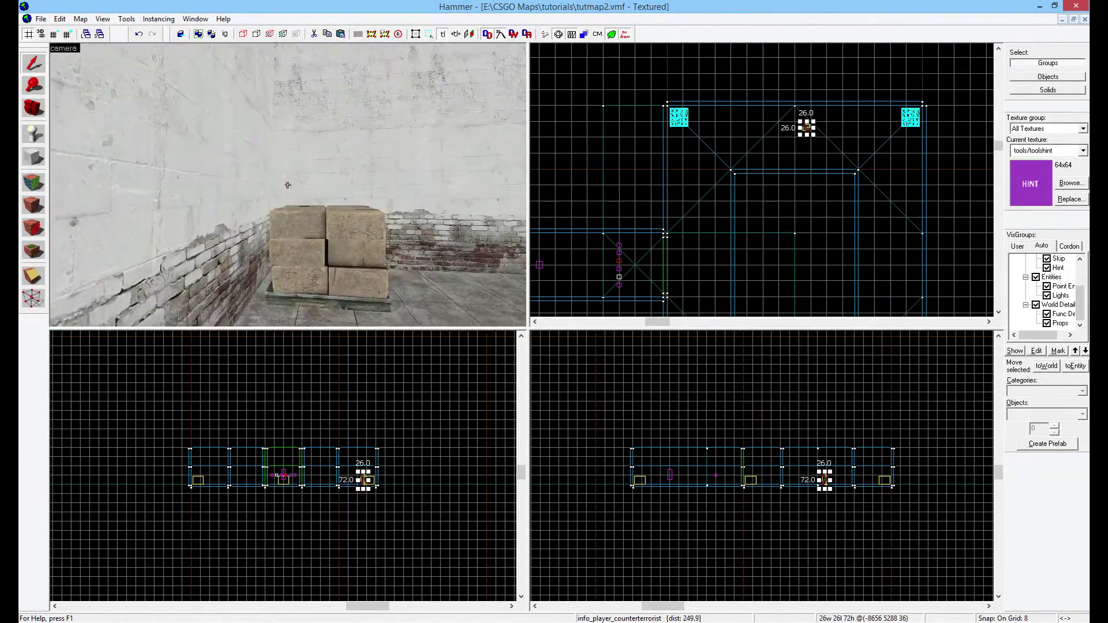
pyautogui.press('w')
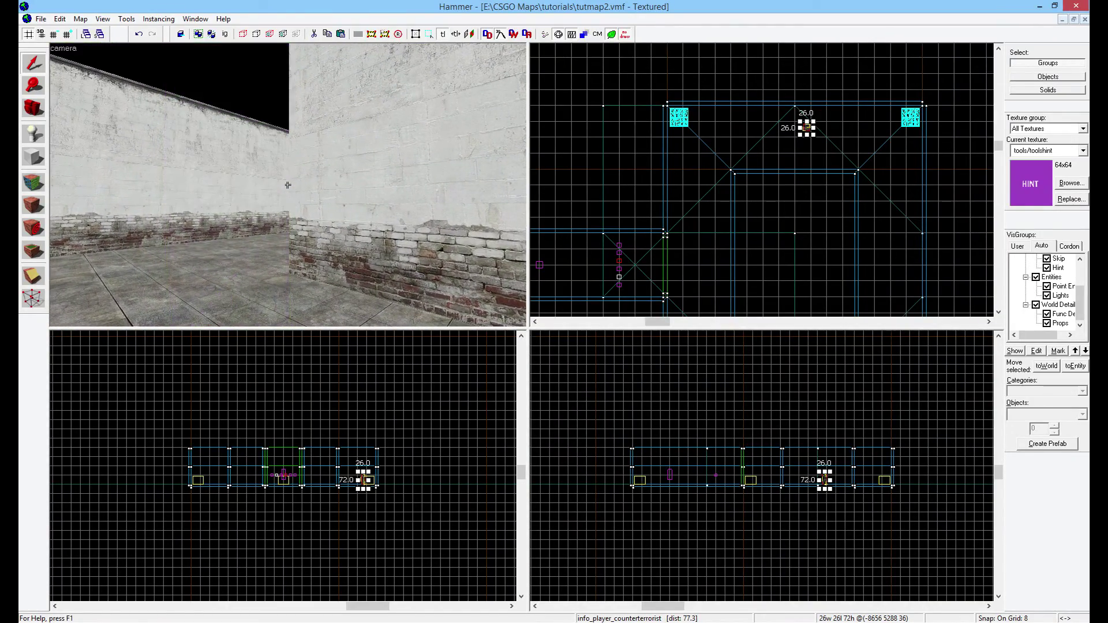
pyautogui.press('w')
pyautogui.press('w')
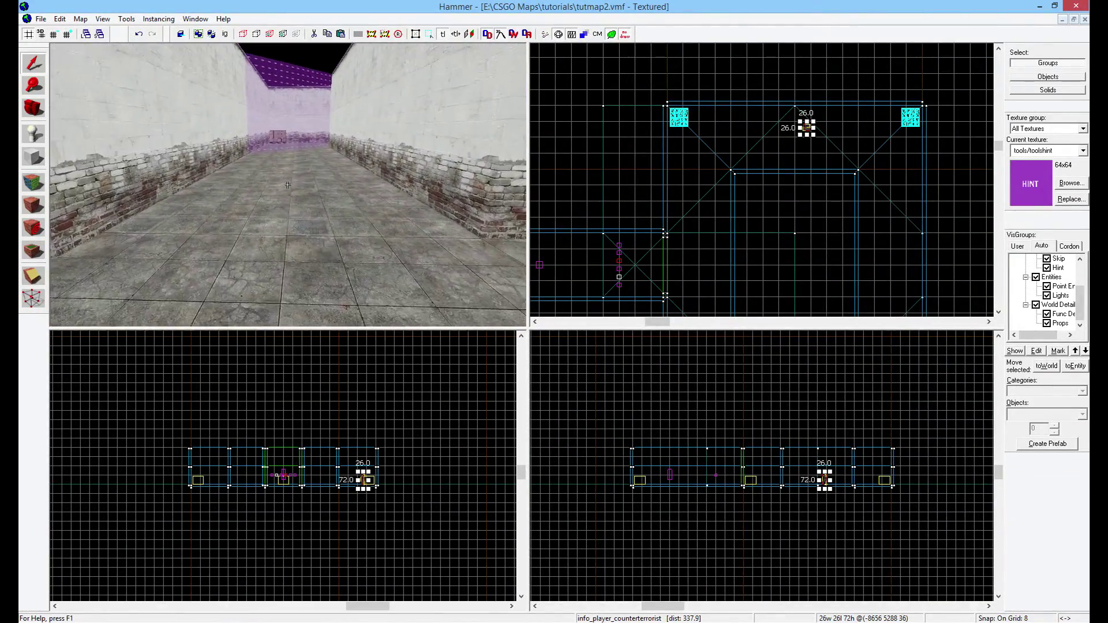
pyautogui.press('w')
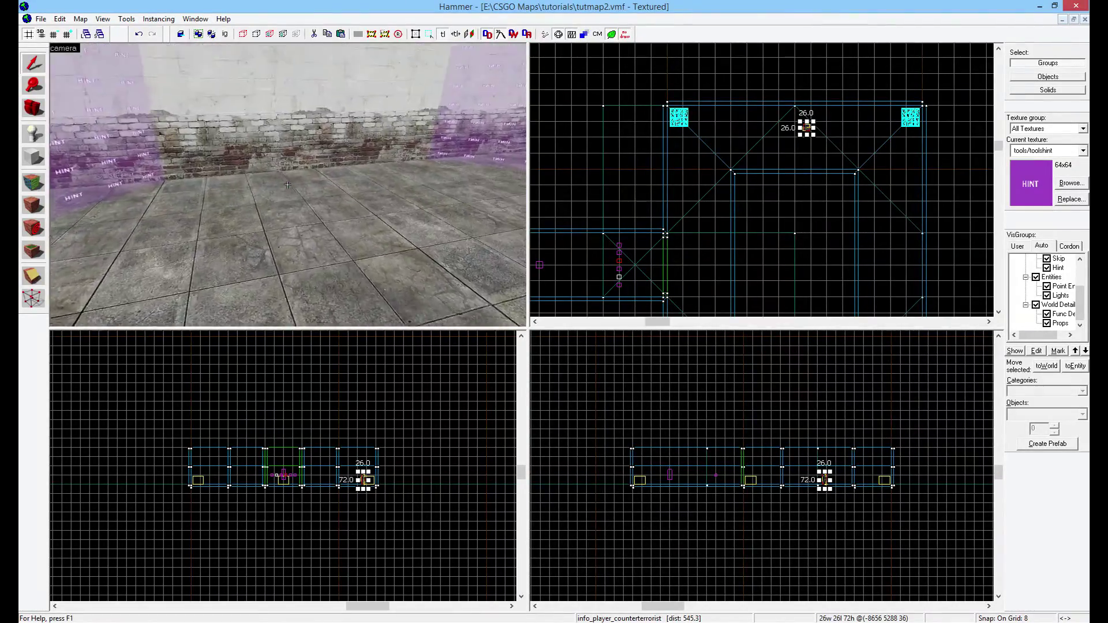
pyautogui.press('Left')
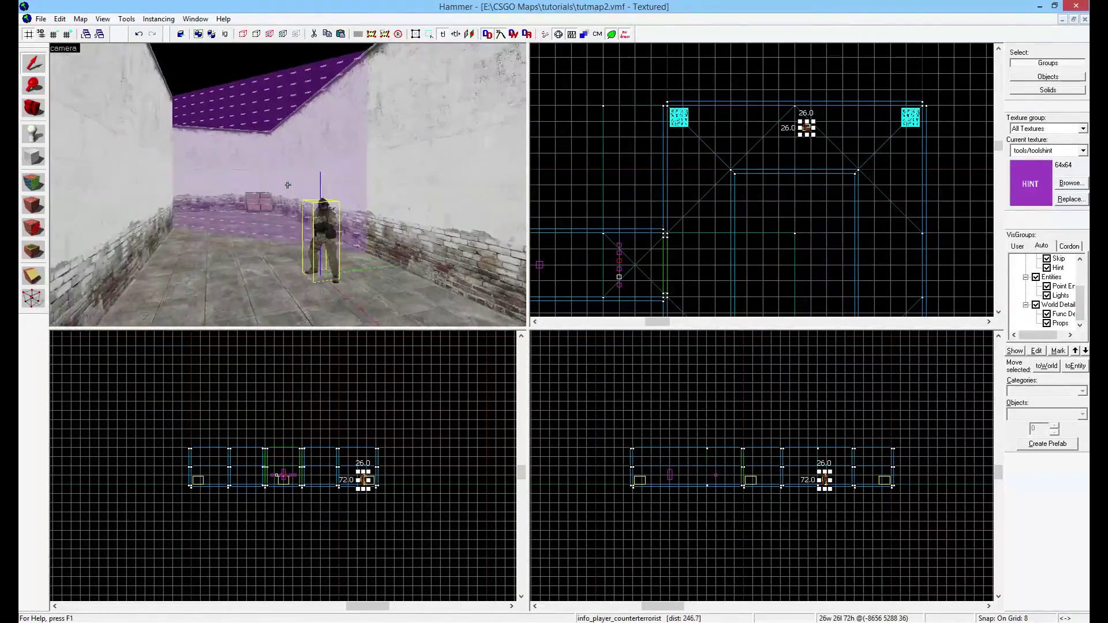
pyautogui.press('w')
pyautogui.press('Left')
pyautogui.press('Up')
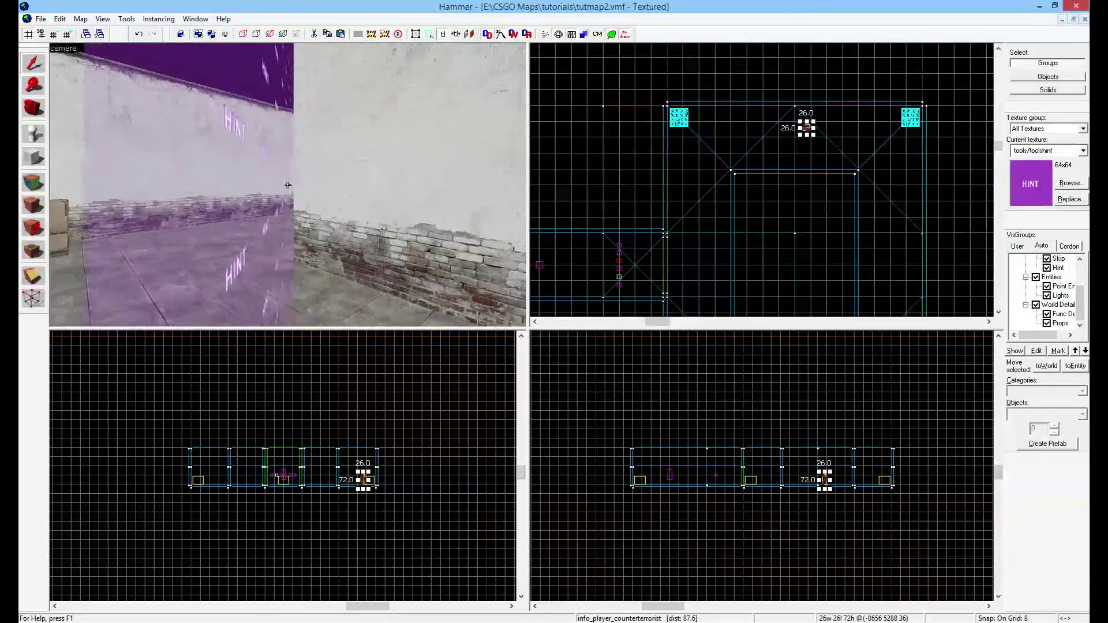
pyautogui.press('w')
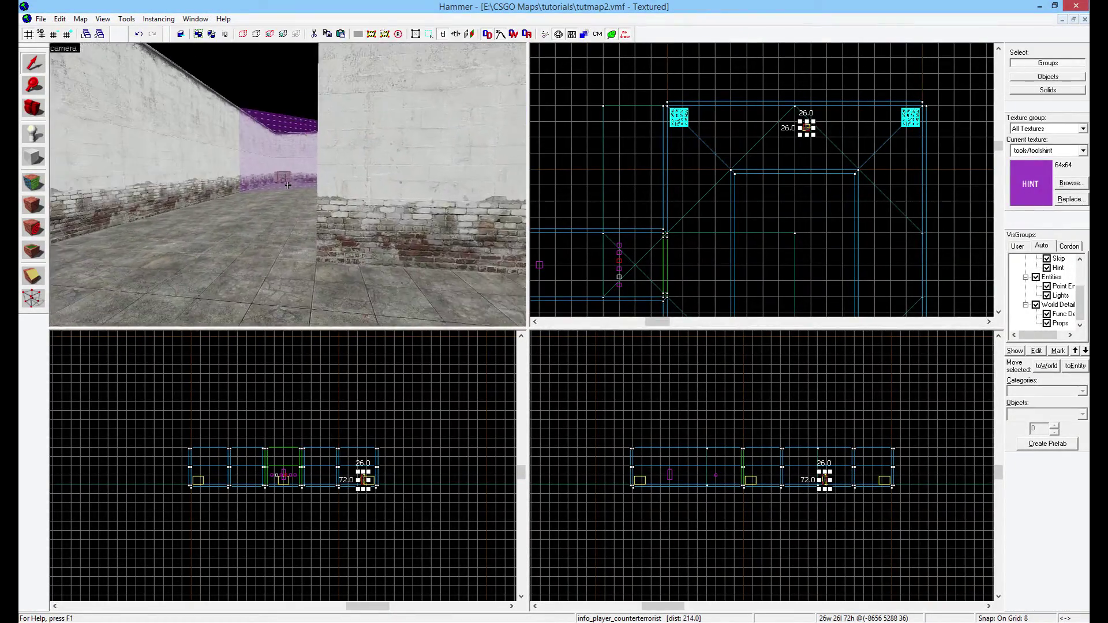
pyautogui.press('Right')
pyautogui.press('w')
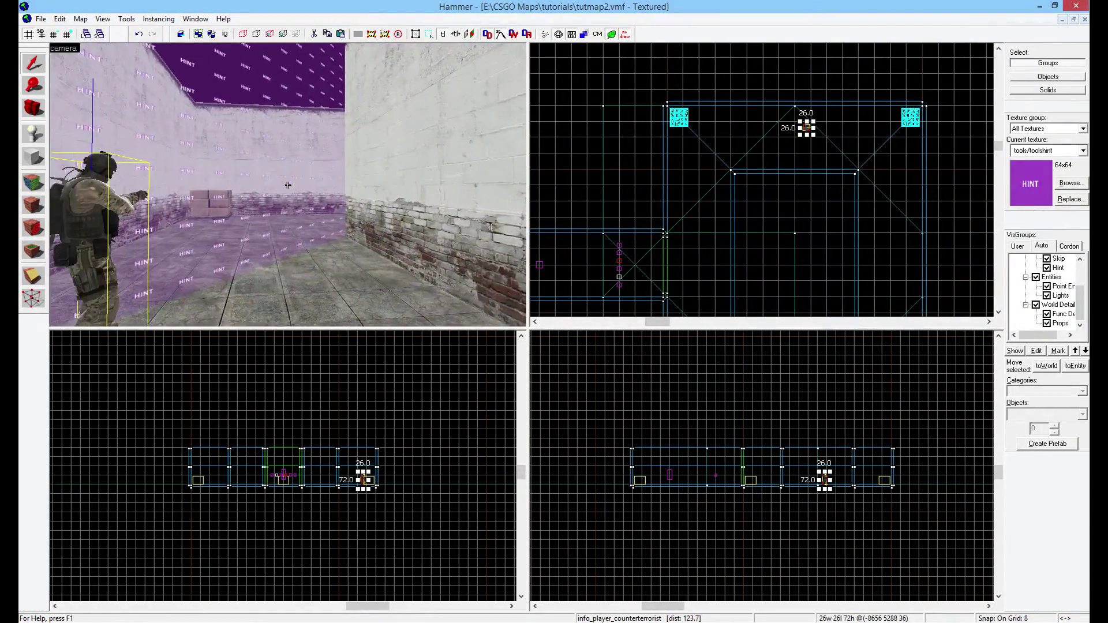
pyautogui.press('Right')
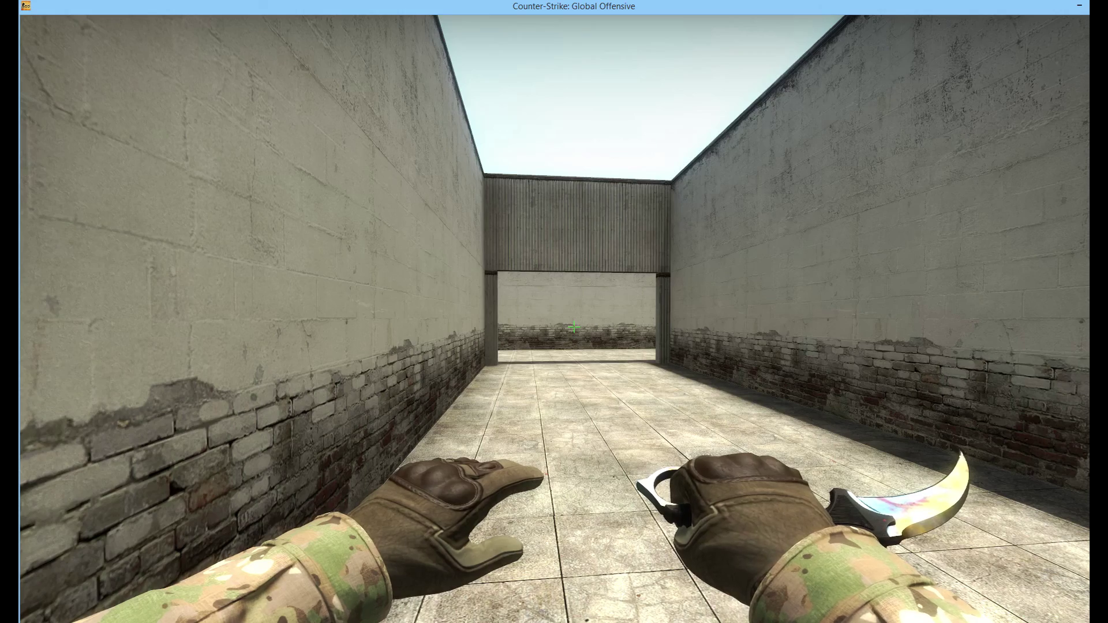
# Enable the wireframe overlay in Counter-Strike: Global Offensive with the console command mat_wireframe 1
pyautogui.press('`')
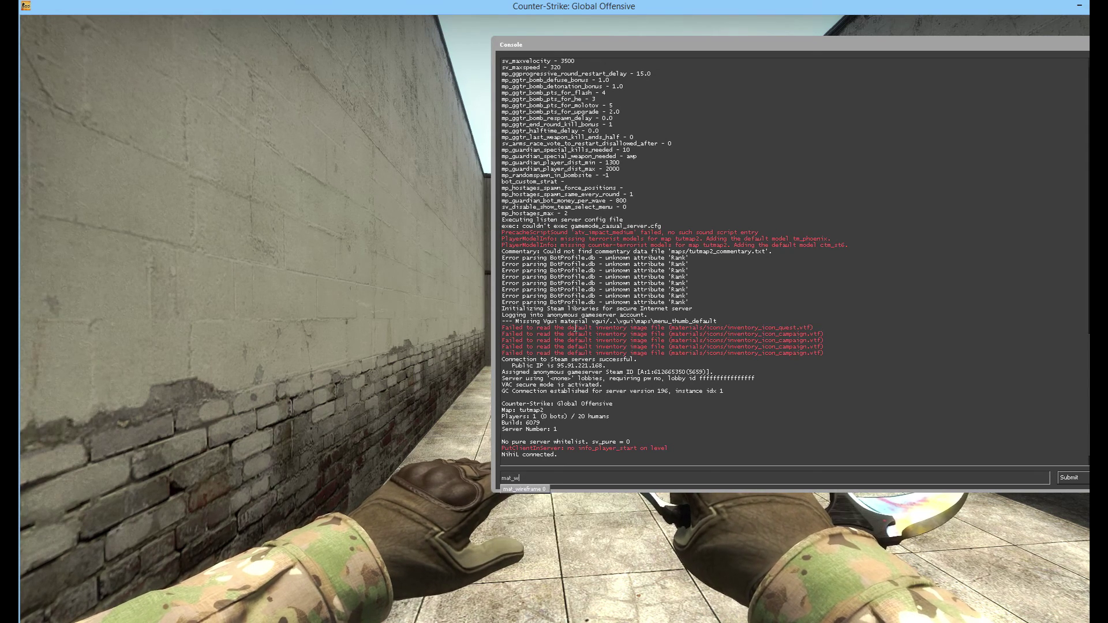
pyautogui.write('mat_wireframe 1')
pyautogui.press('Return')
pyautogui.press('`')
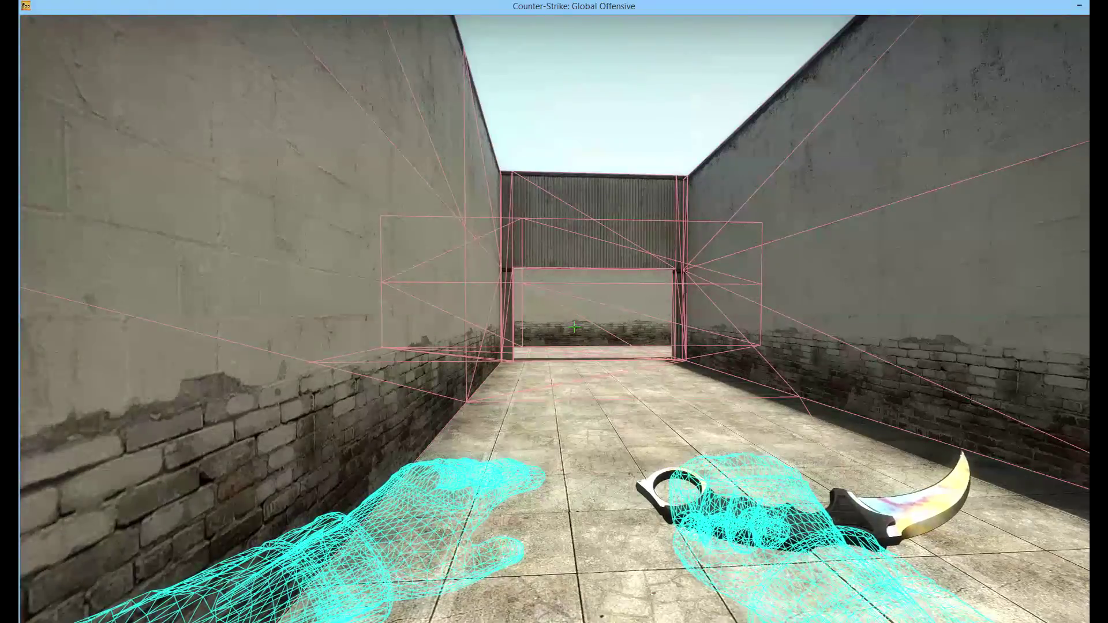
# Walk down the corridor to the wide doorway and examine which walls and props are drawn in the wireframe overlay
pyautogui.press('d')
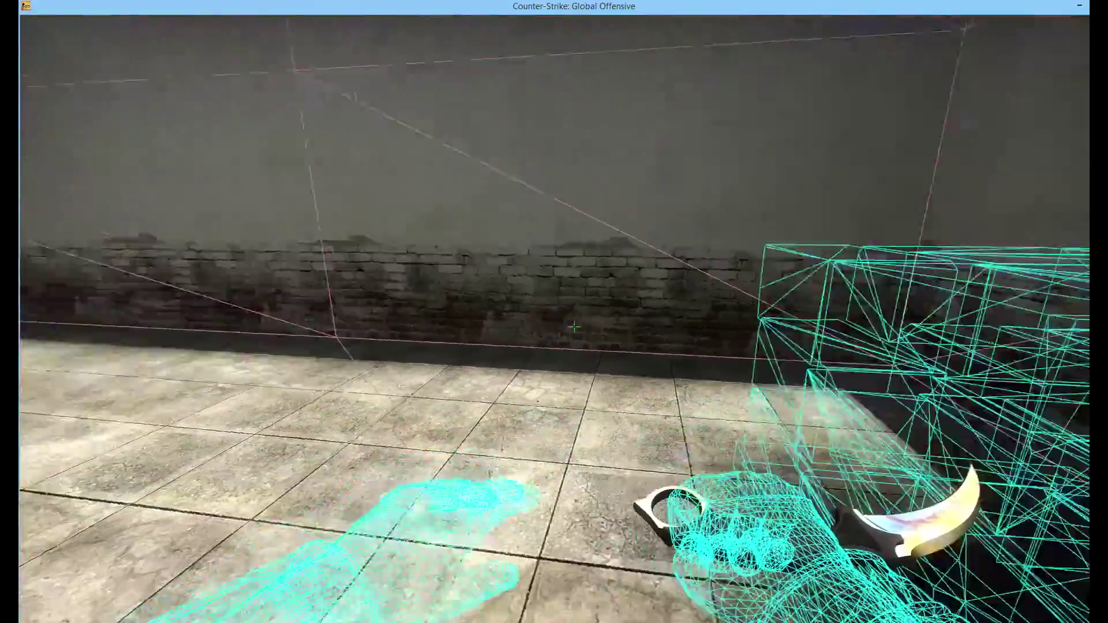
pyautogui.press('w')
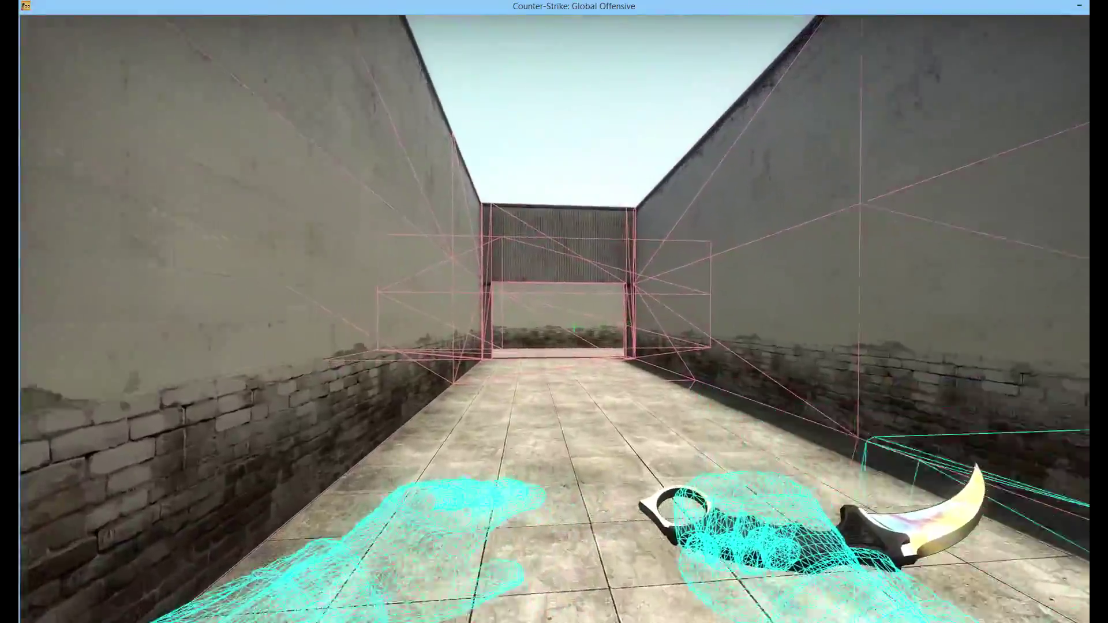
pyautogui.press('w')
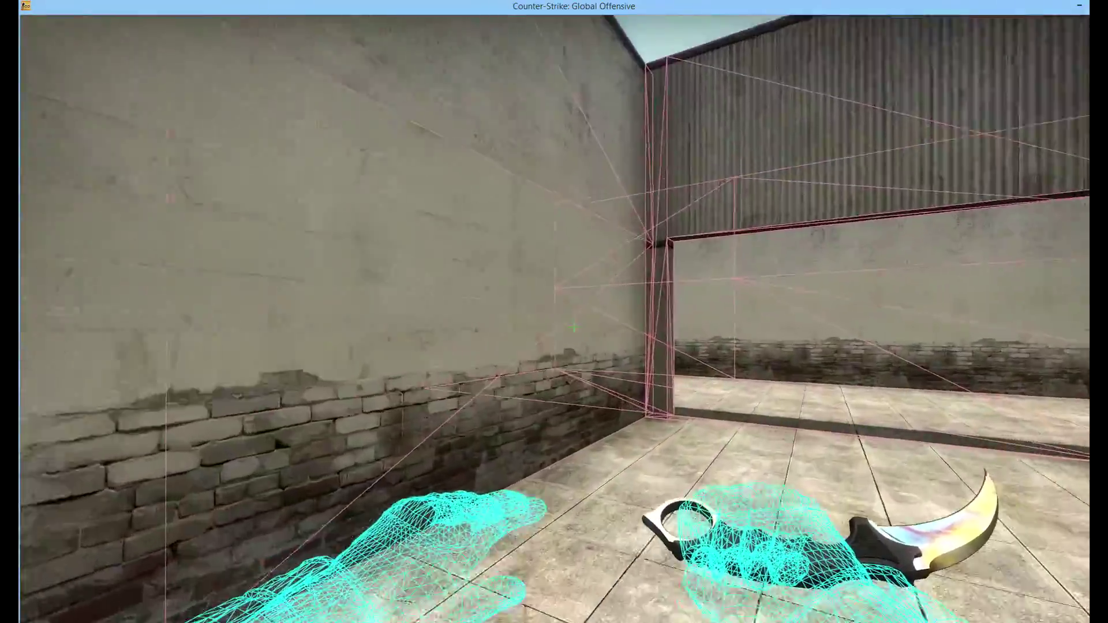
pyautogui.press('s')
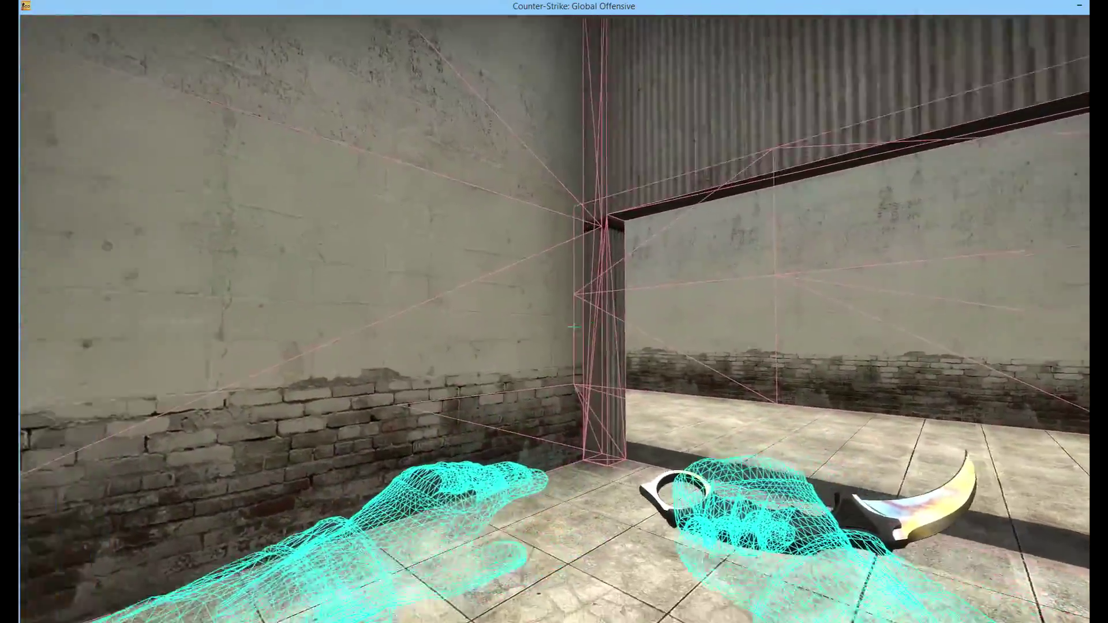
pyautogui.moveTo(574, 327)
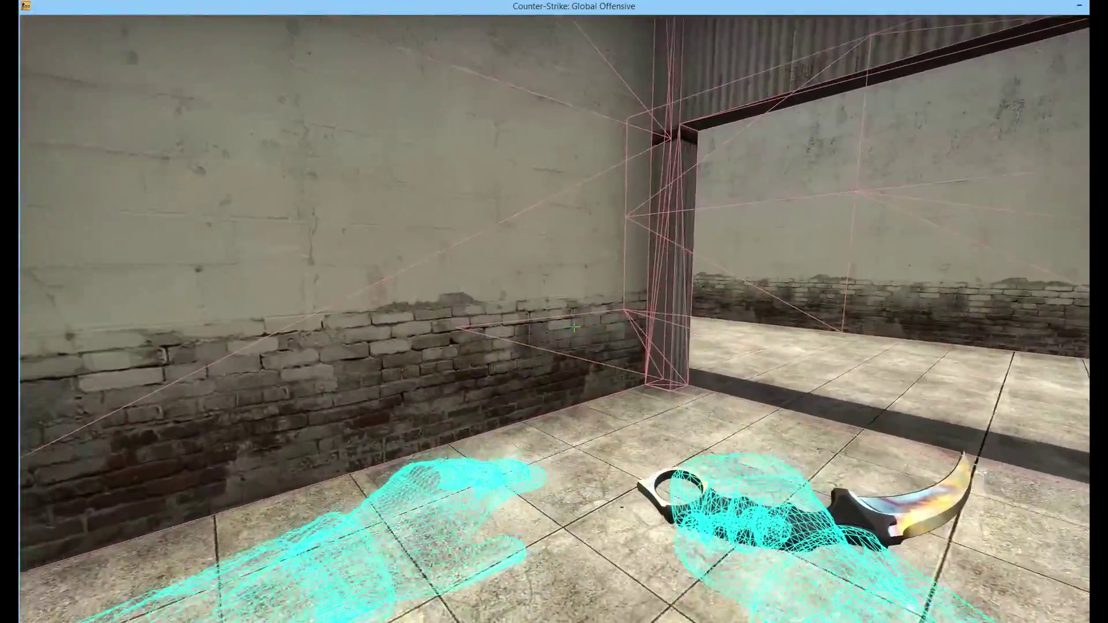
pyautogui.press('a')
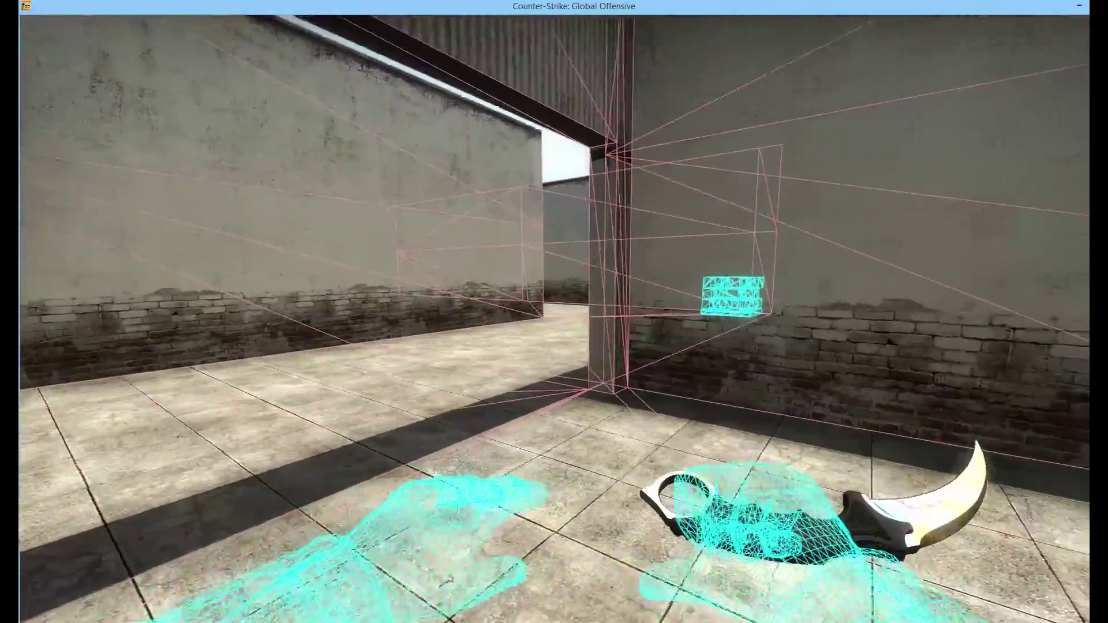
pyautogui.press('w')
pyautogui.press('3')
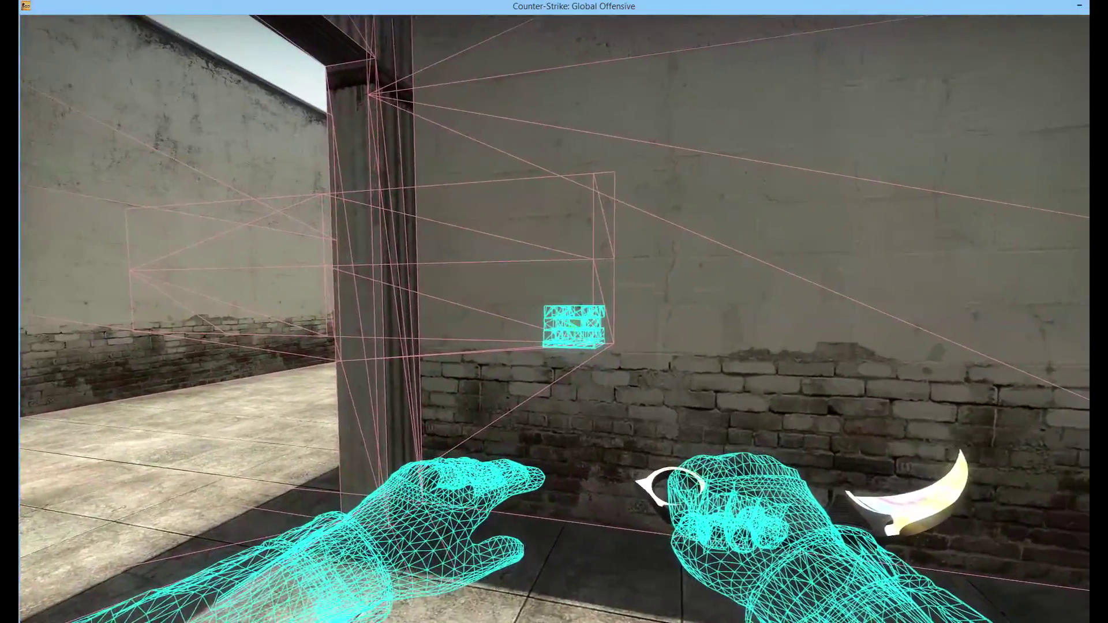
# Sidestep repeatedly beside the doorway frame to check when the crates behind the wall are rendered in wireframe
pyautogui.press('d')
pyautogui.press('a')
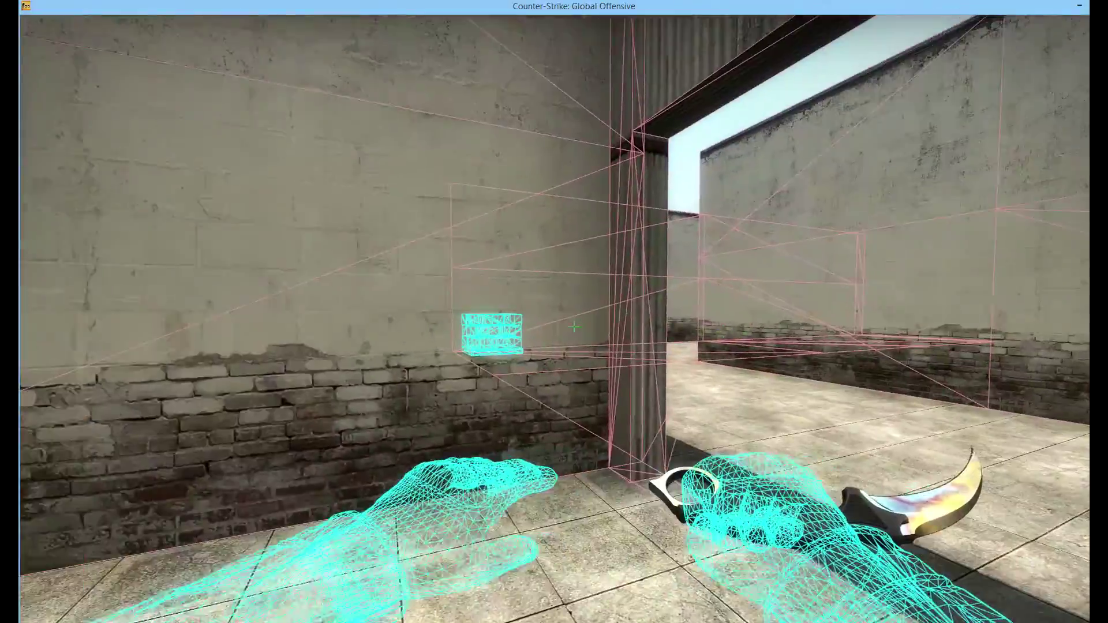
pyautogui.press('a')
pyautogui.press('d')
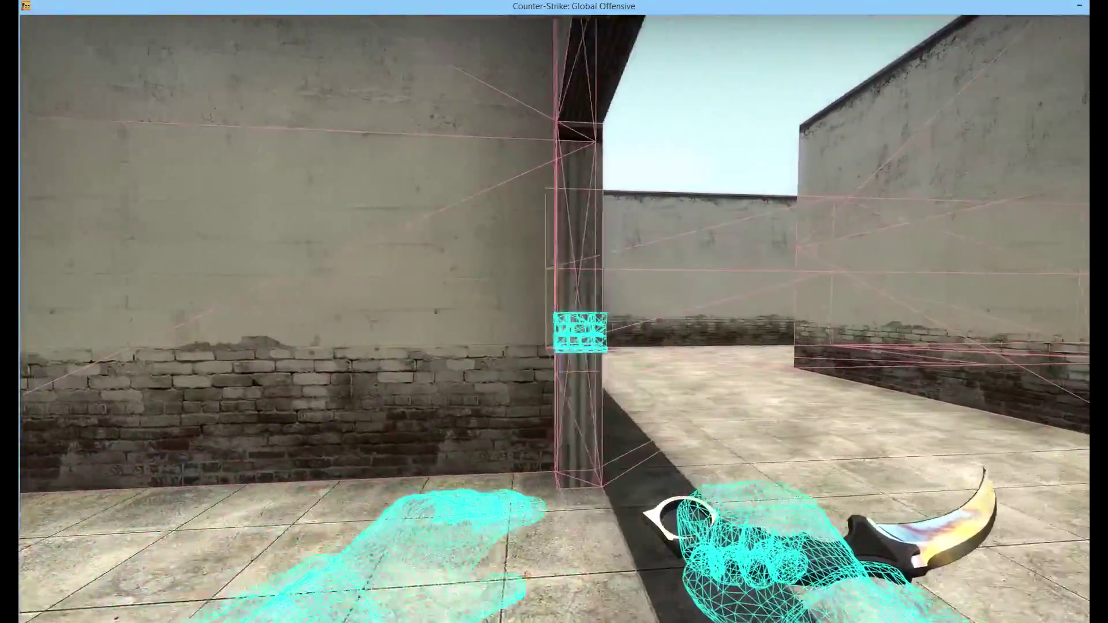
pyautogui.press('a')
pyautogui.press('d')
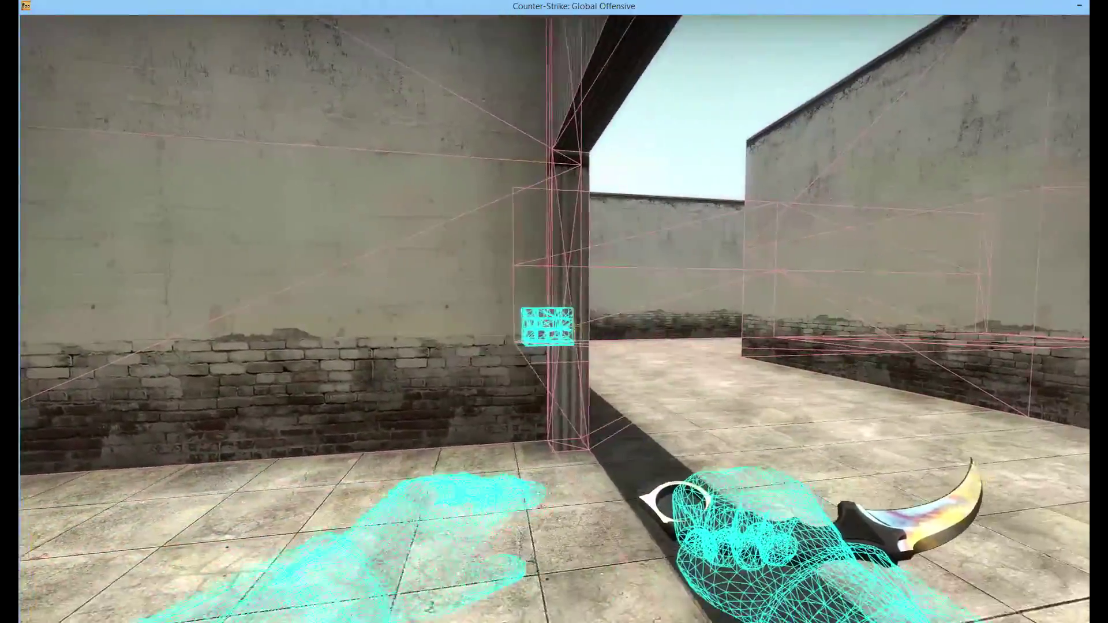
pyautogui.press('a')
pyautogui.press('d')
# Walk through the doorway into the outer passage and inspect the wireframe around the corner crates and central block
pyautogui.press('w')
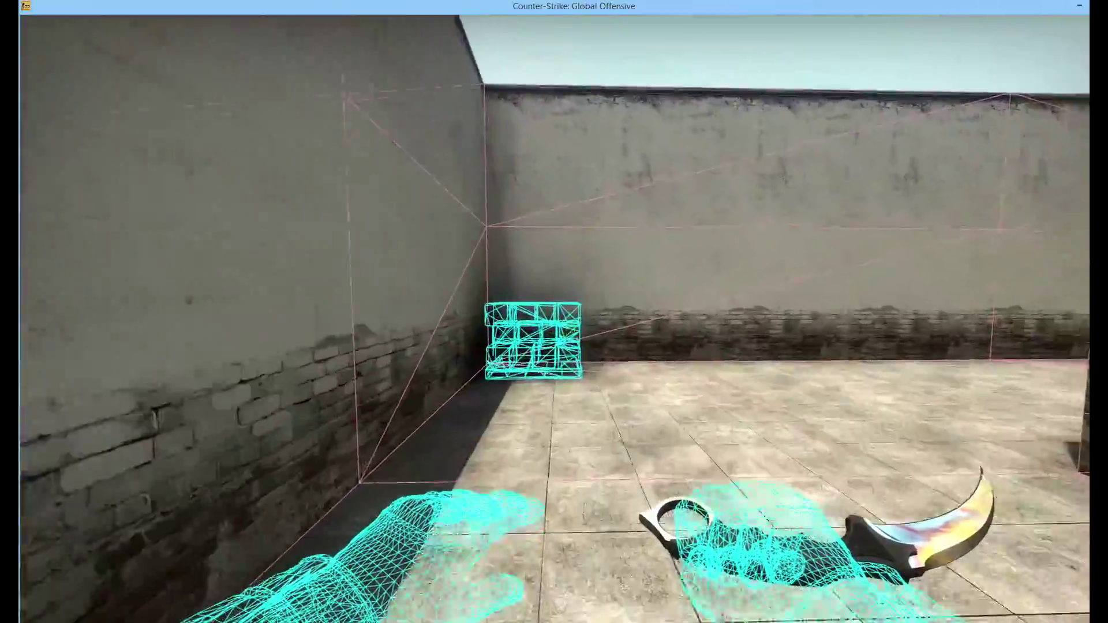
pyautogui.press('w')
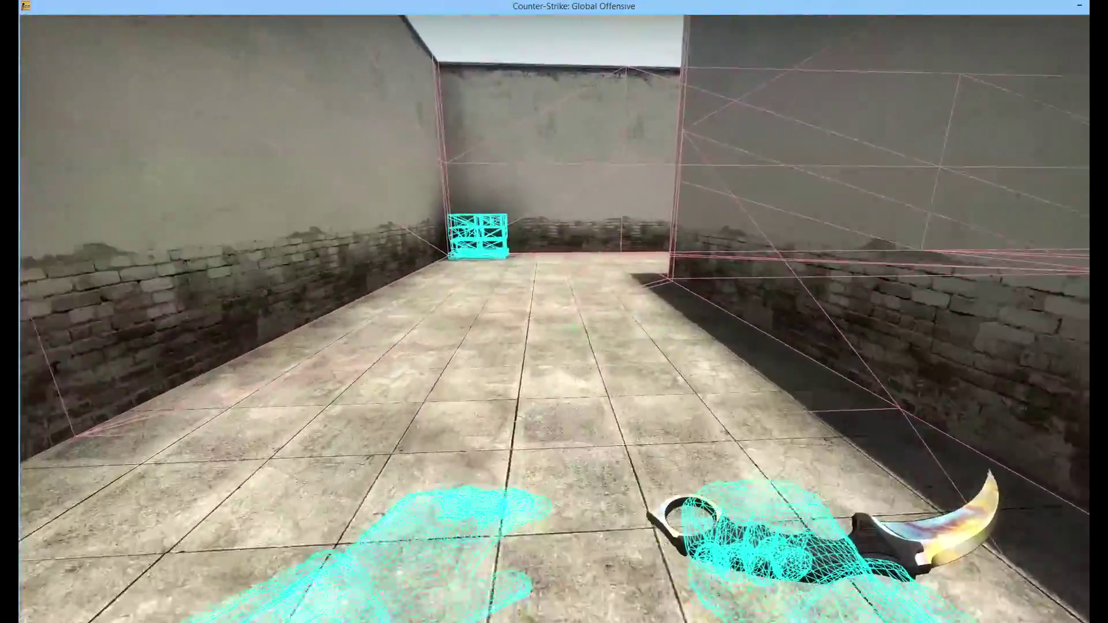
pyautogui.moveTo(554, 312)
pyautogui.press('d')
pyautogui.press('a')
pyautogui.press('d')
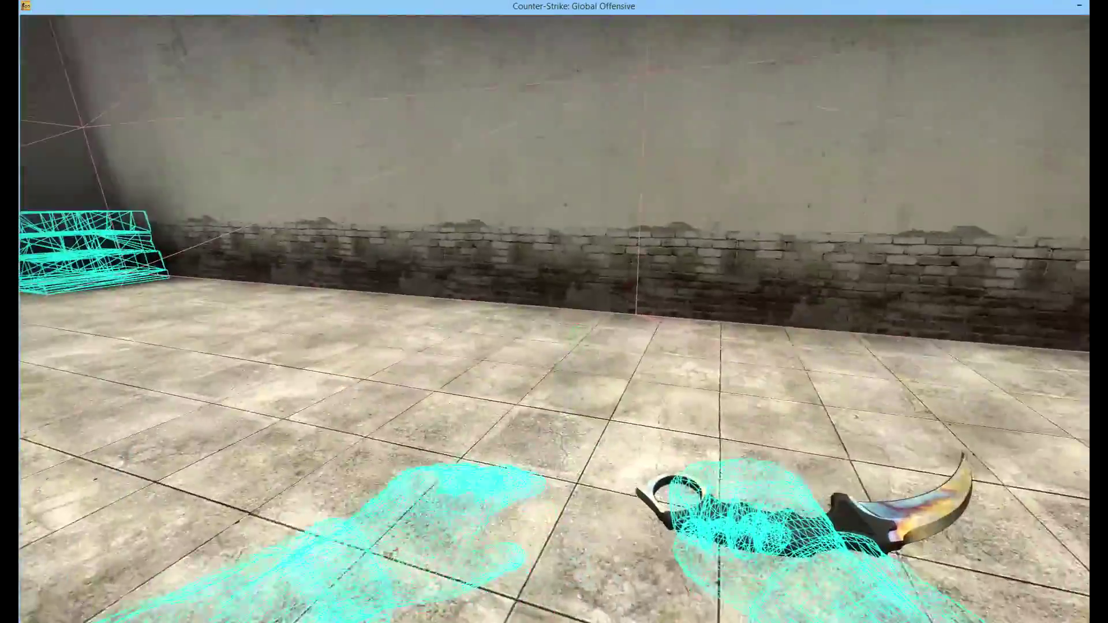
# Turn on the visleaf outline display with the console command mat_leafvis
pyautogui.press('`')
pyautogui.write('mat_leafvis')
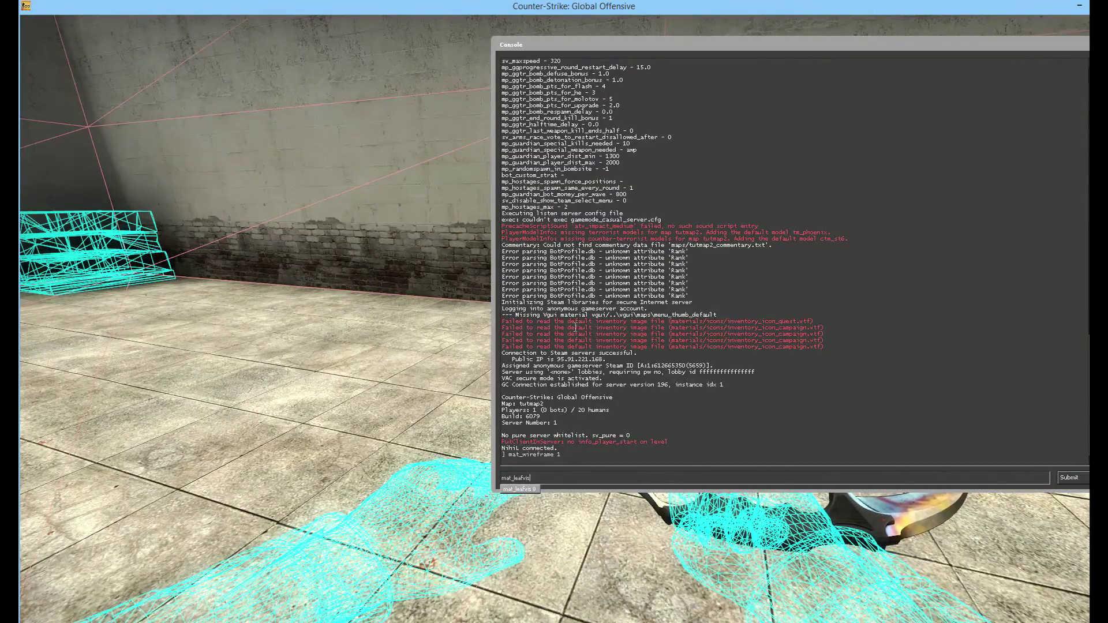
pyautogui.press('`')
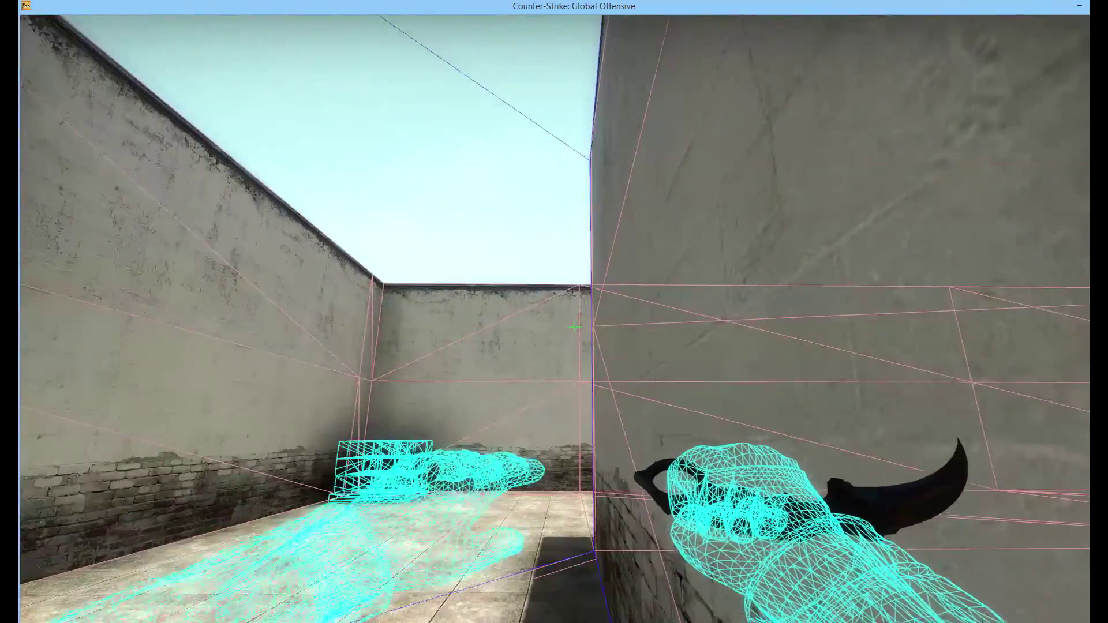
# Examine the visleaf outlines along the central block's walls and in the passages on either side of its corner
pyautogui.press('a')
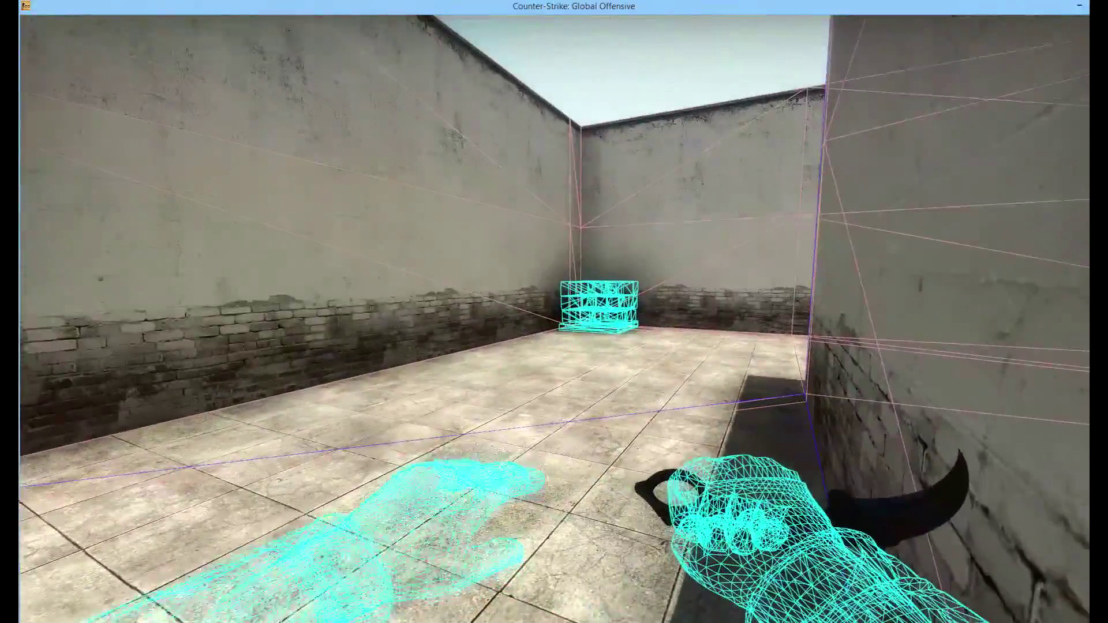
pyautogui.press('2')
pyautogui.click(574, 328)
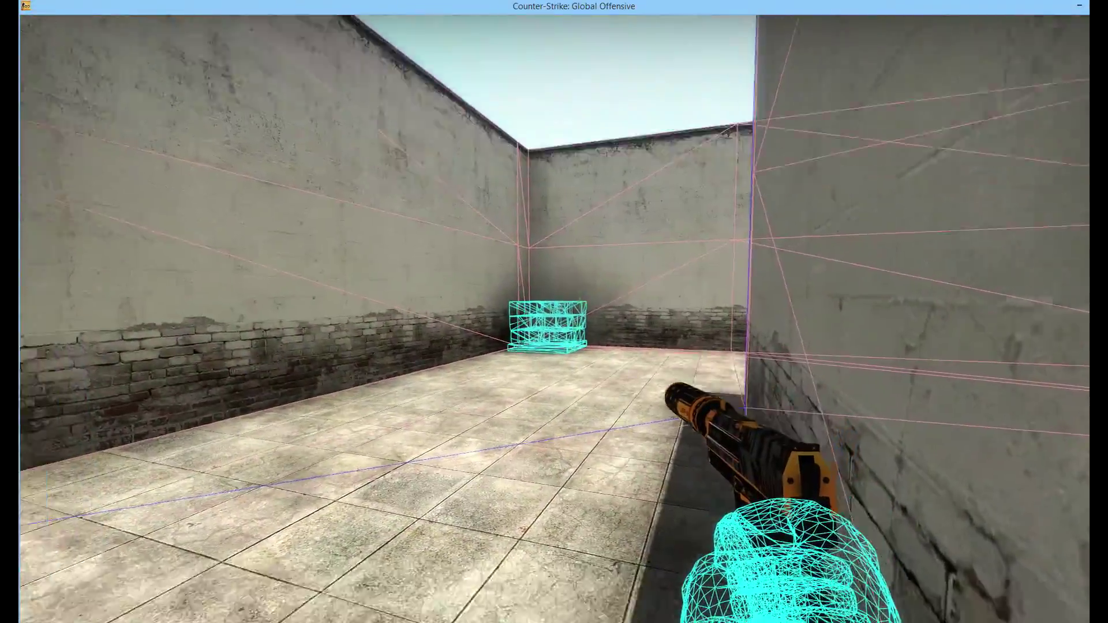
pyautogui.moveTo(574, 328)
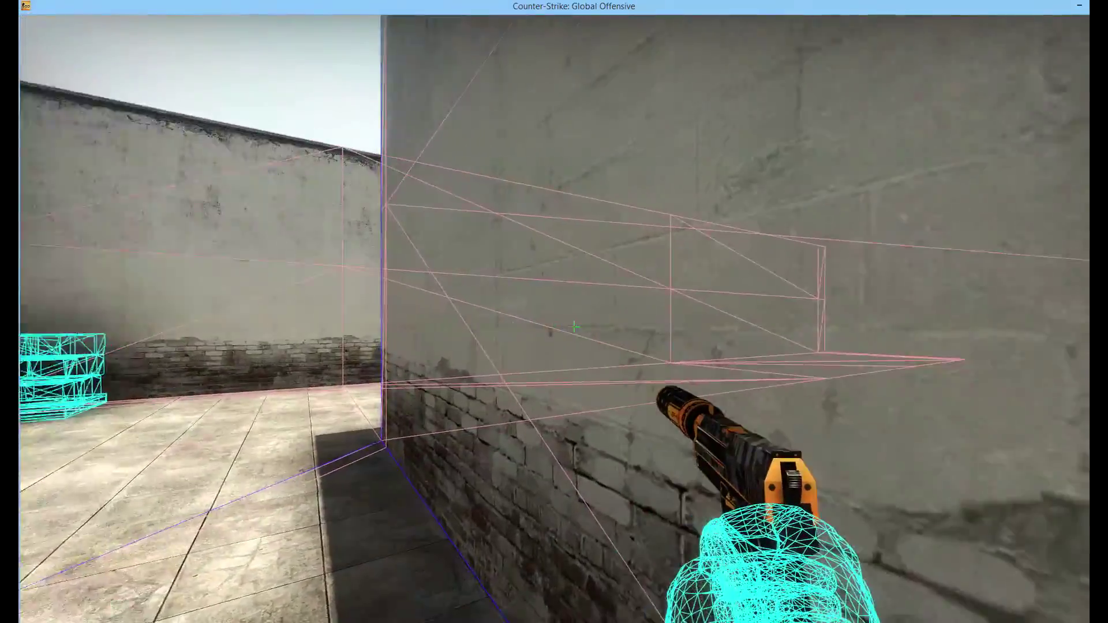
pyautogui.press('s')
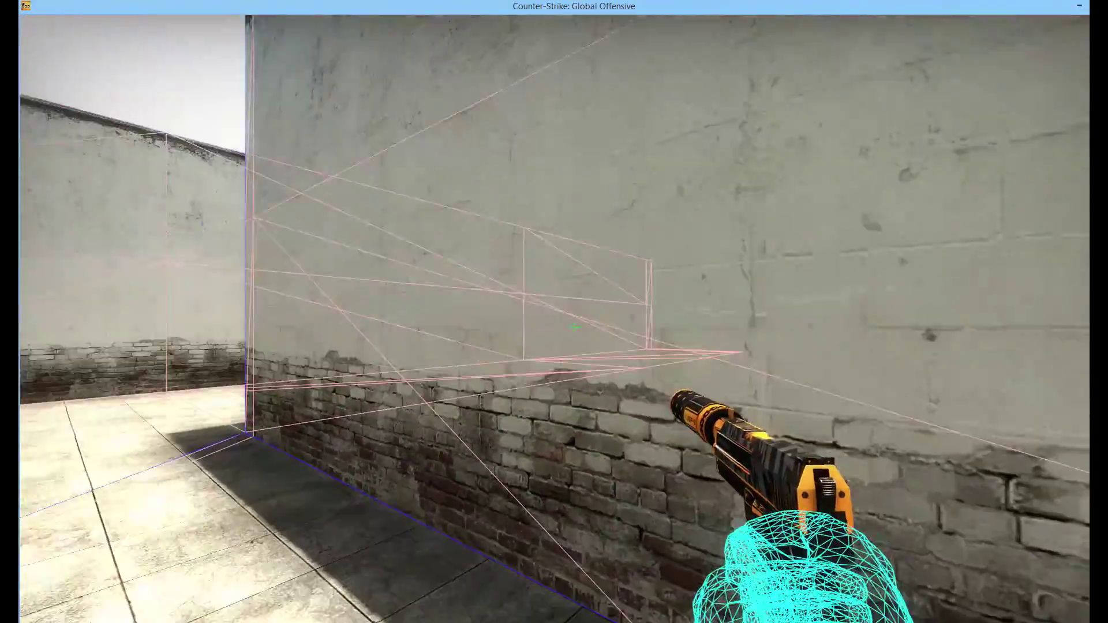
pyautogui.press('a')
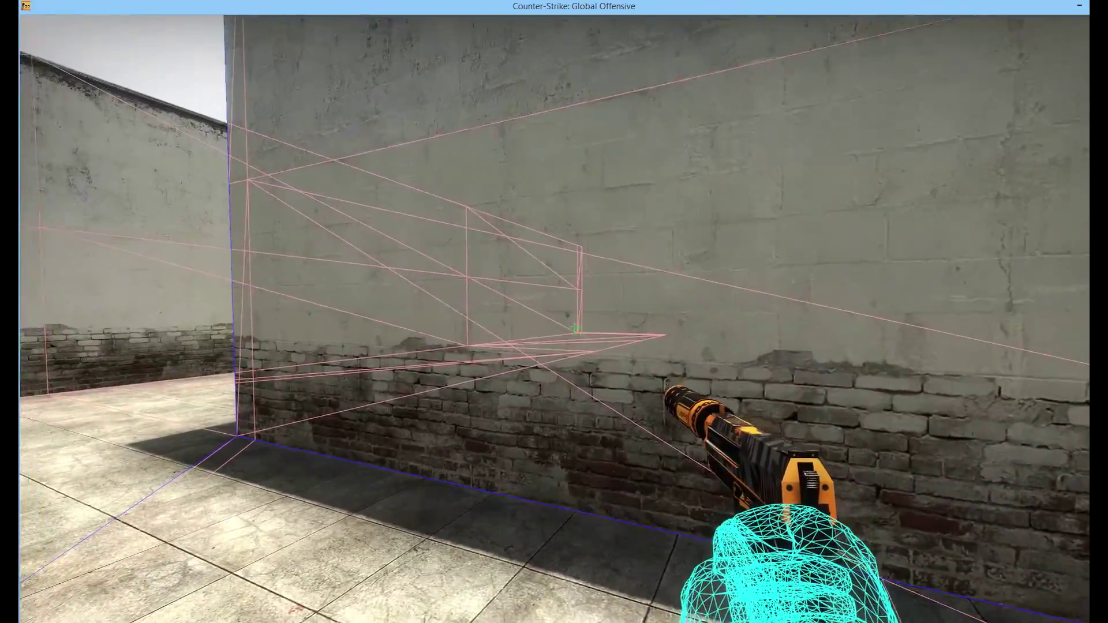
pyautogui.press('a')
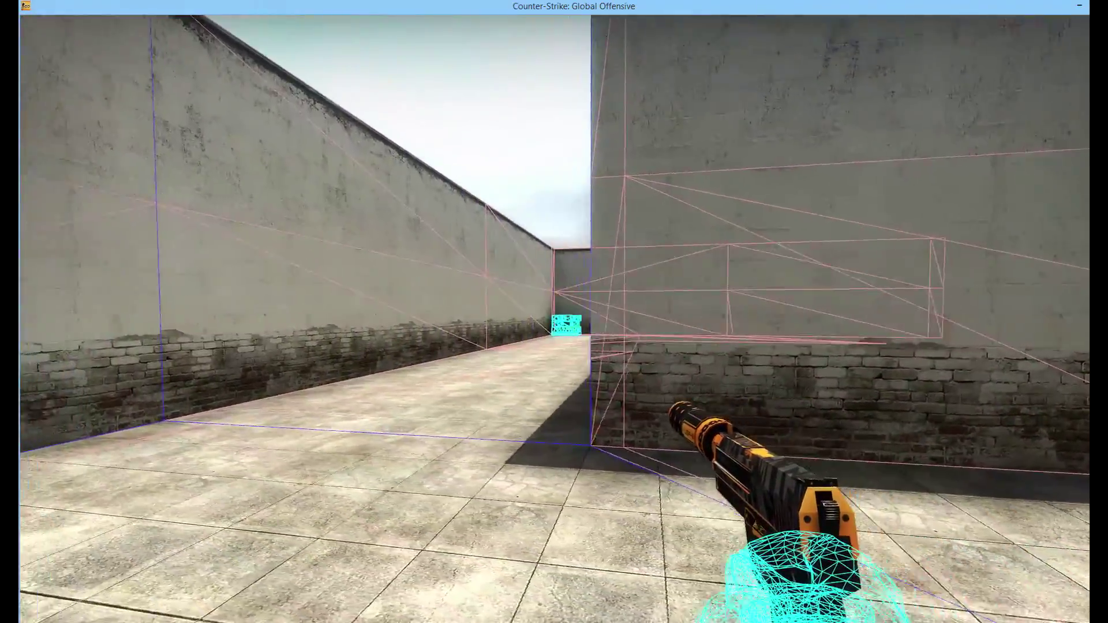
pyautogui.press('w')
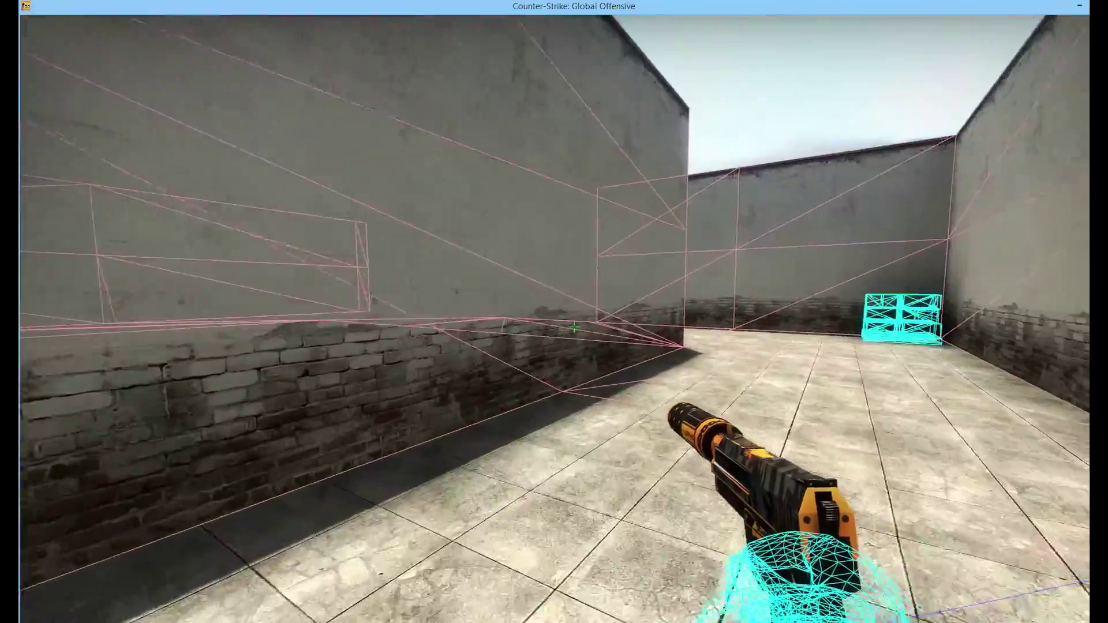
pyautogui.press('w')
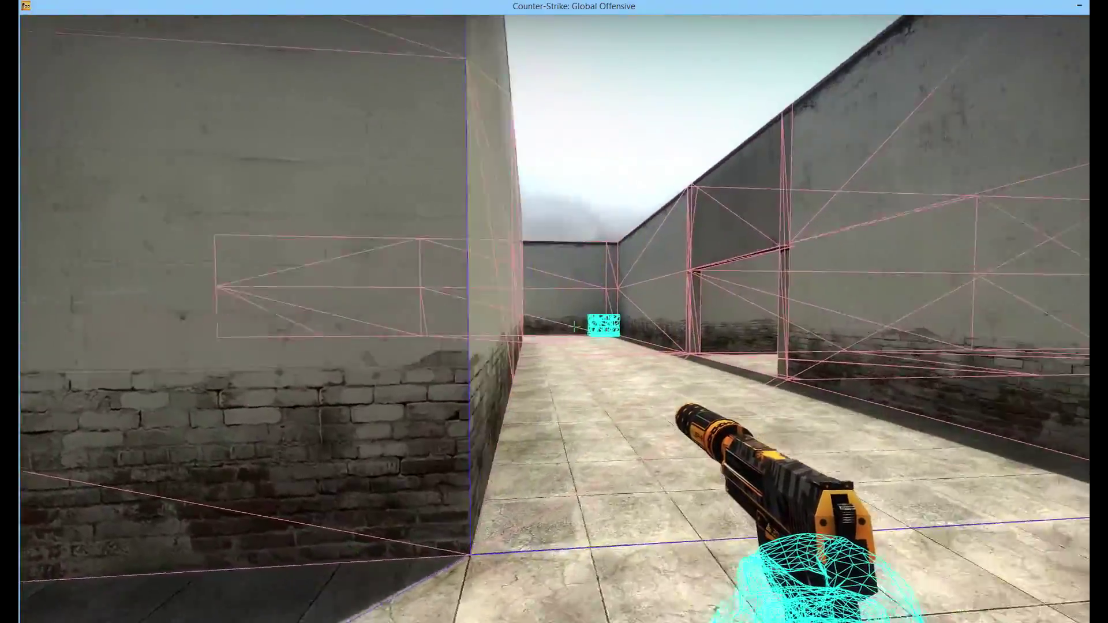
pyautogui.press('w')
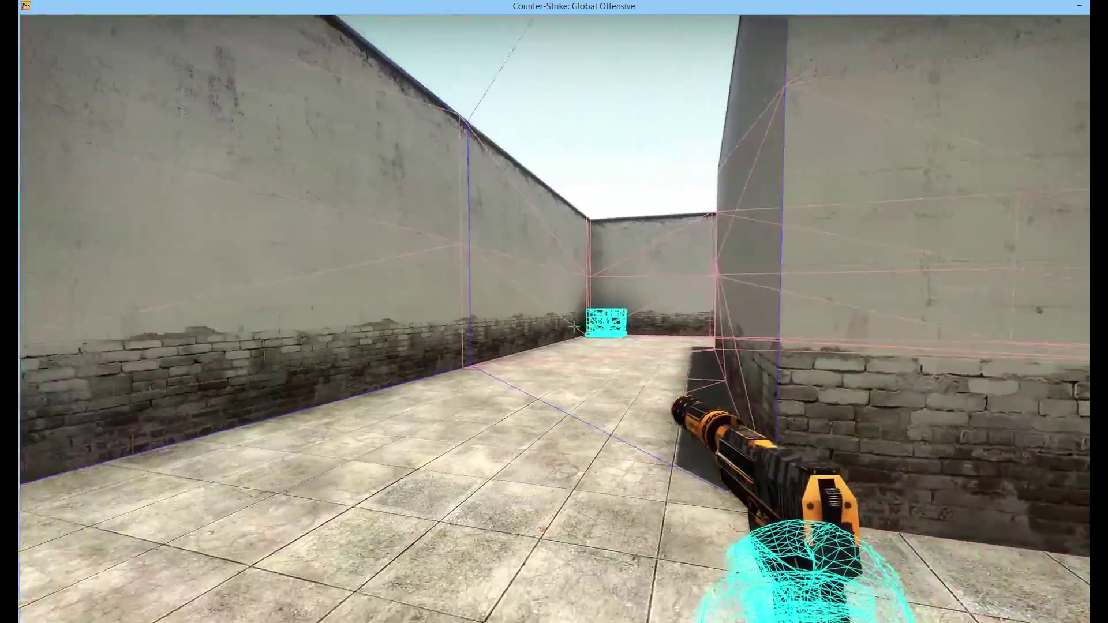
# Inspect the triangular visleaf at the central block's corner, firing pistol shots at the adjoining wall to point out areas
pyautogui.press('s')
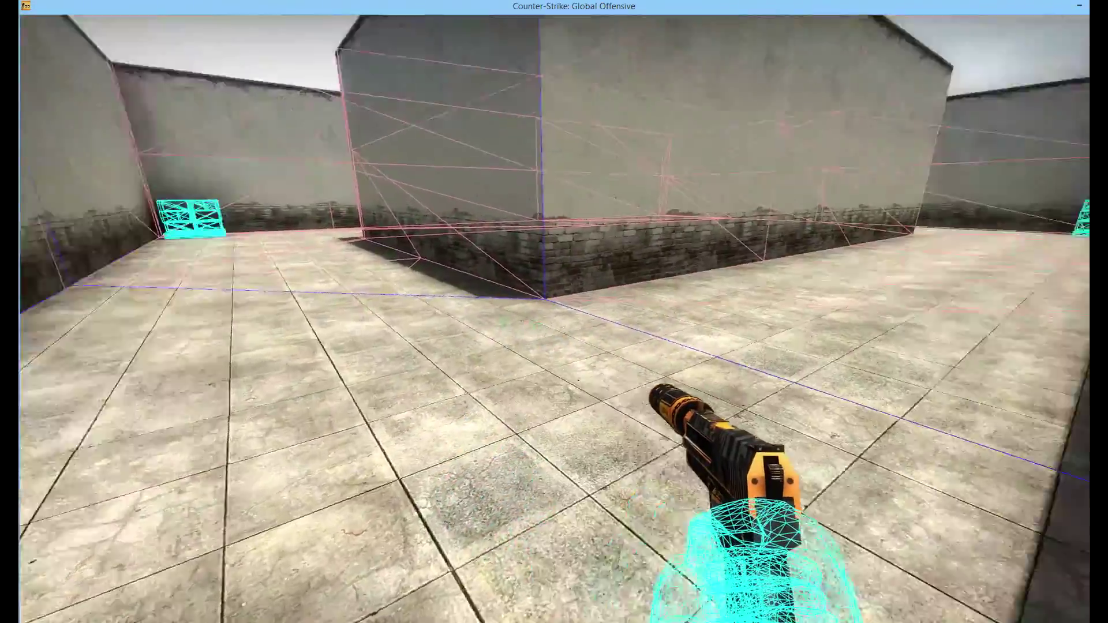
pyautogui.press('w')
pyautogui.click(574, 328)
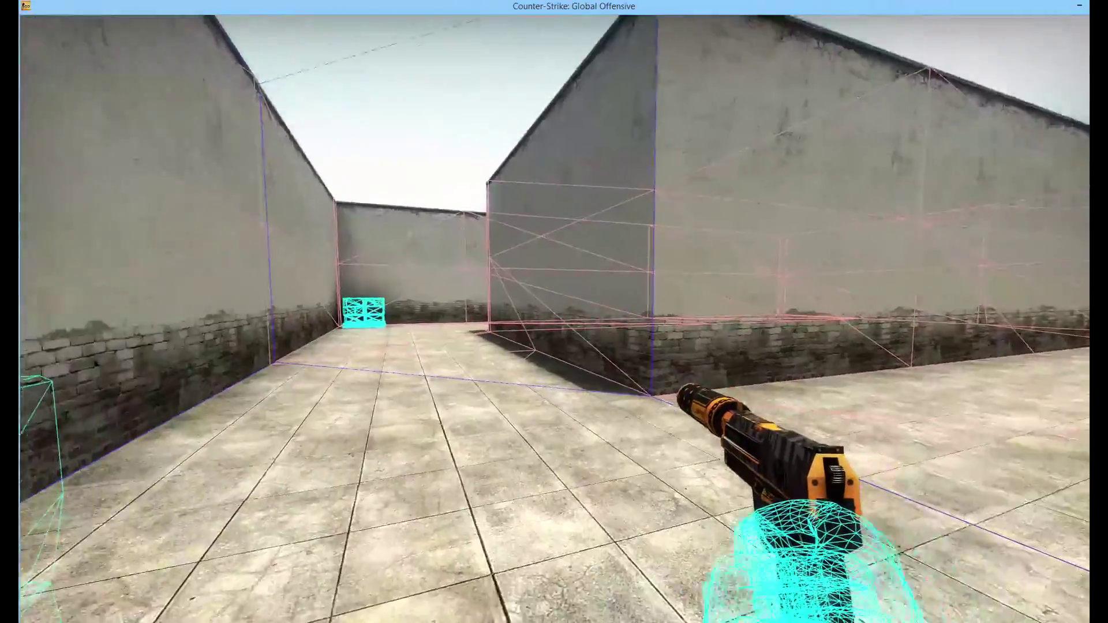
pyautogui.click(574, 328)
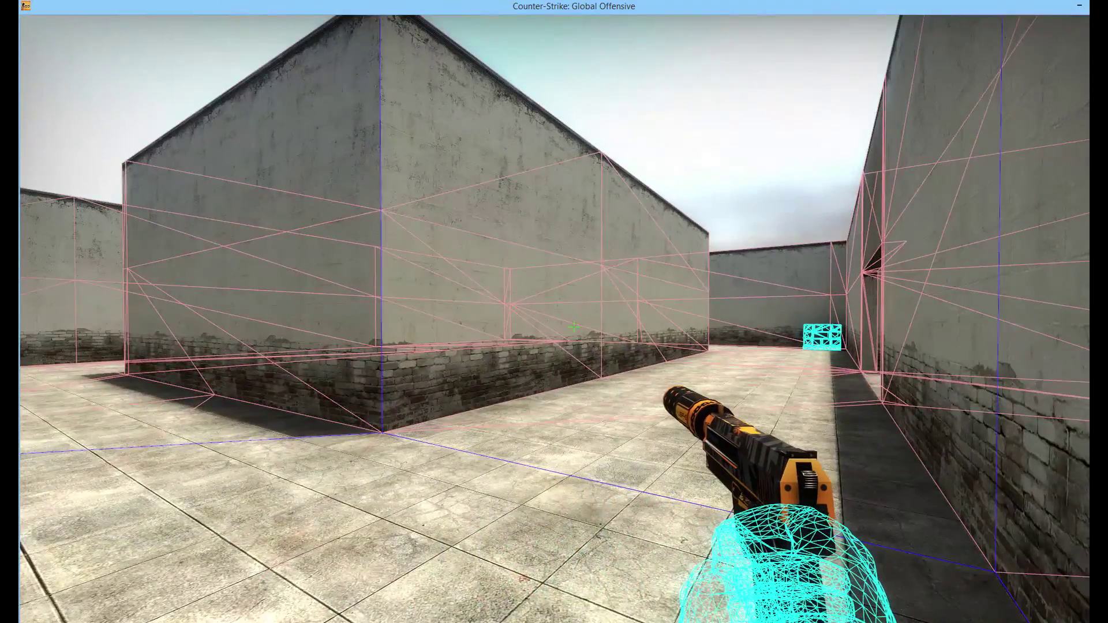
pyautogui.press('w')
pyautogui.click(573, 327)
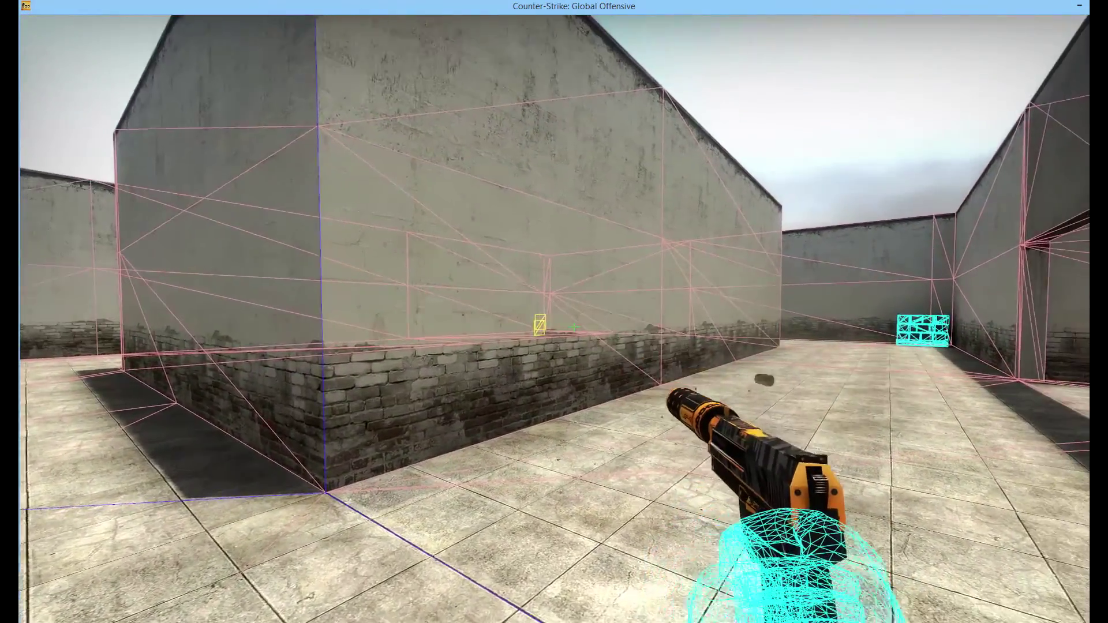
pyautogui.press('s')
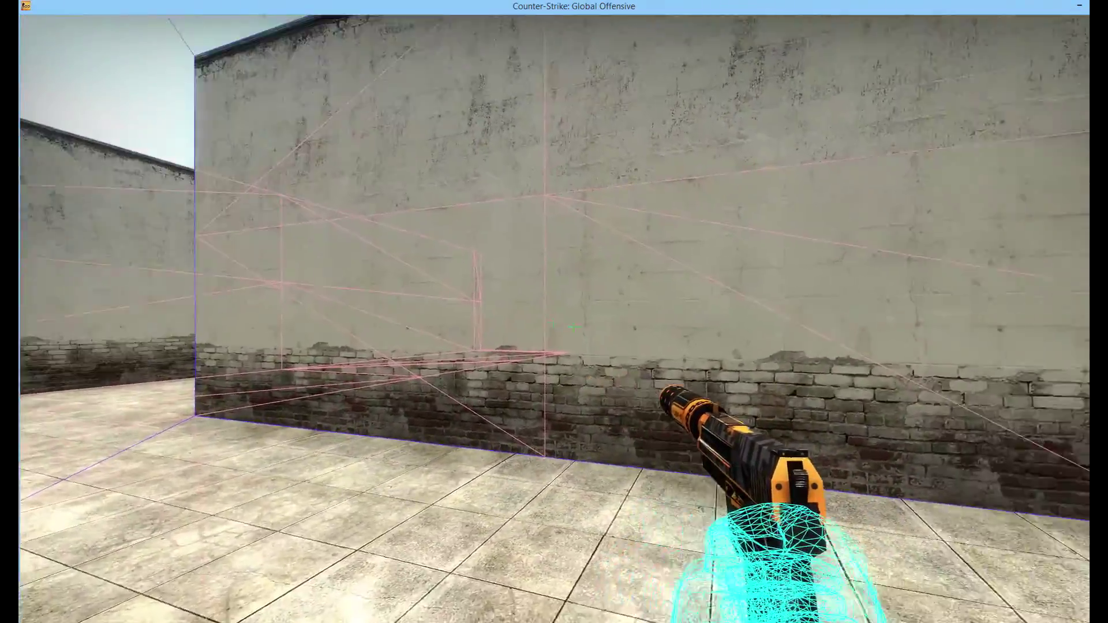
pyautogui.click(570, 328)
pyautogui.click(570, 327)
pyautogui.click(569, 327)
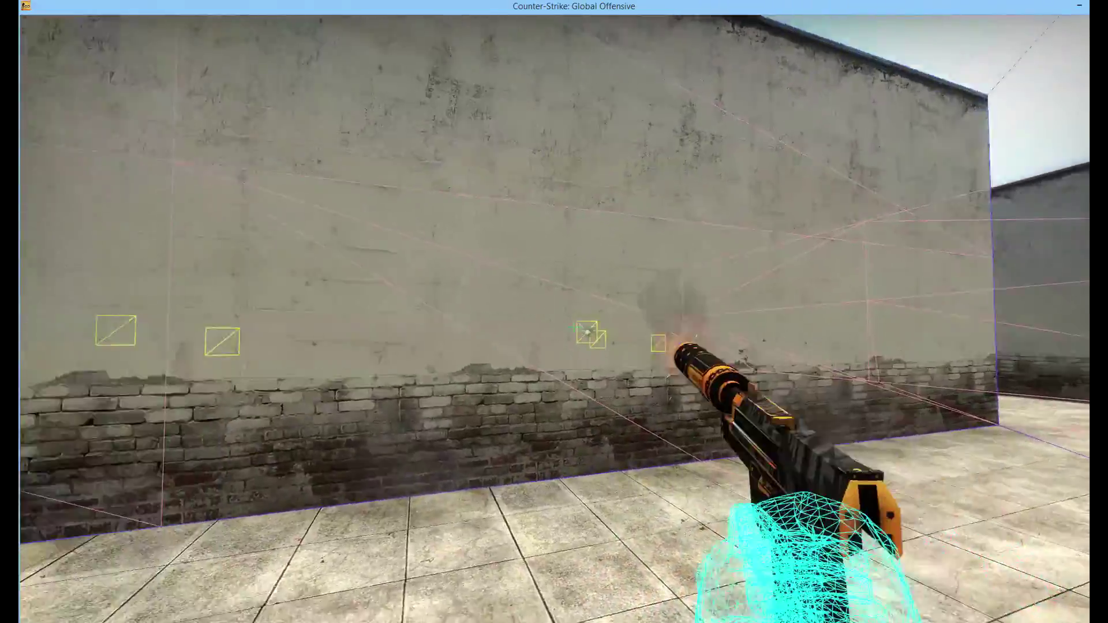
pyautogui.click(570, 328)
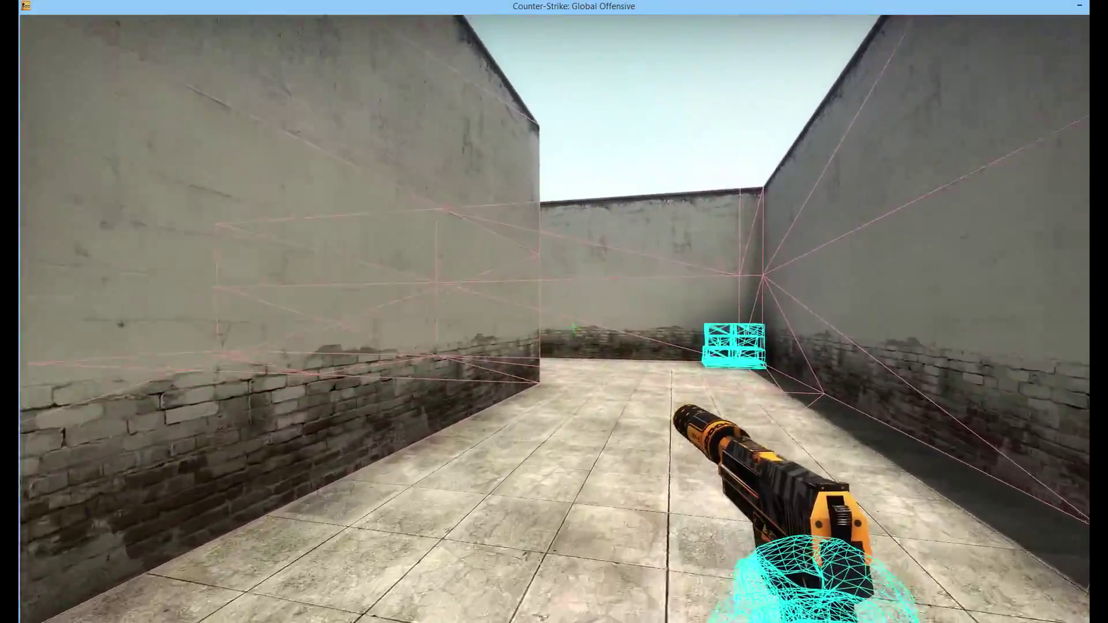
# Walk the passages around the central block, past the wide doorway, to compare the visleaf outlines from corner to corner
pyautogui.press('w')
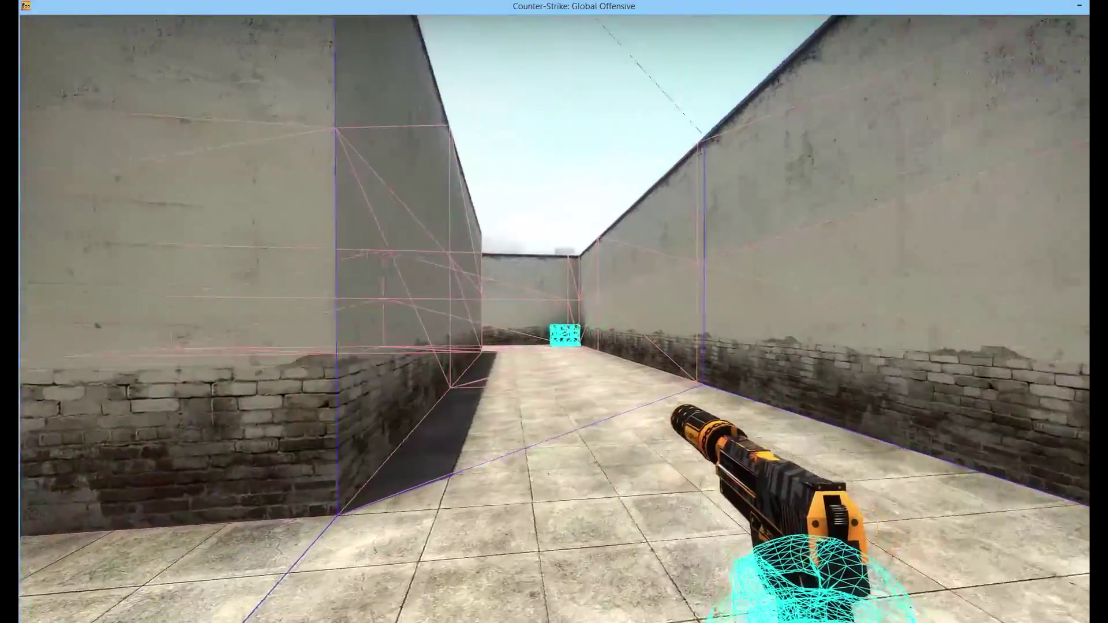
pyautogui.press('w')
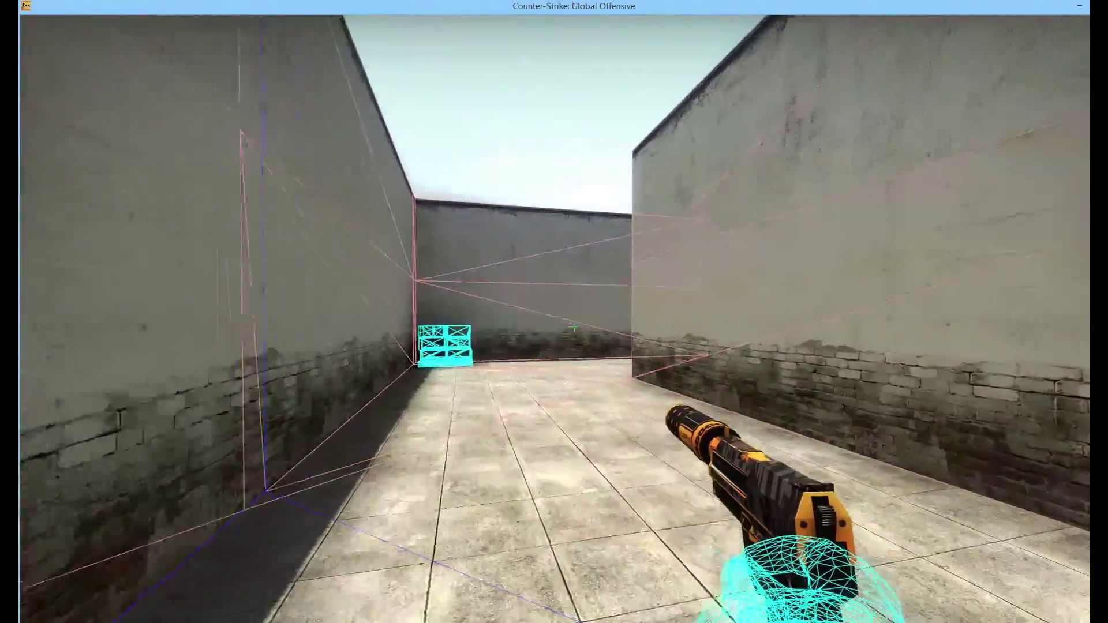
pyautogui.press('w')
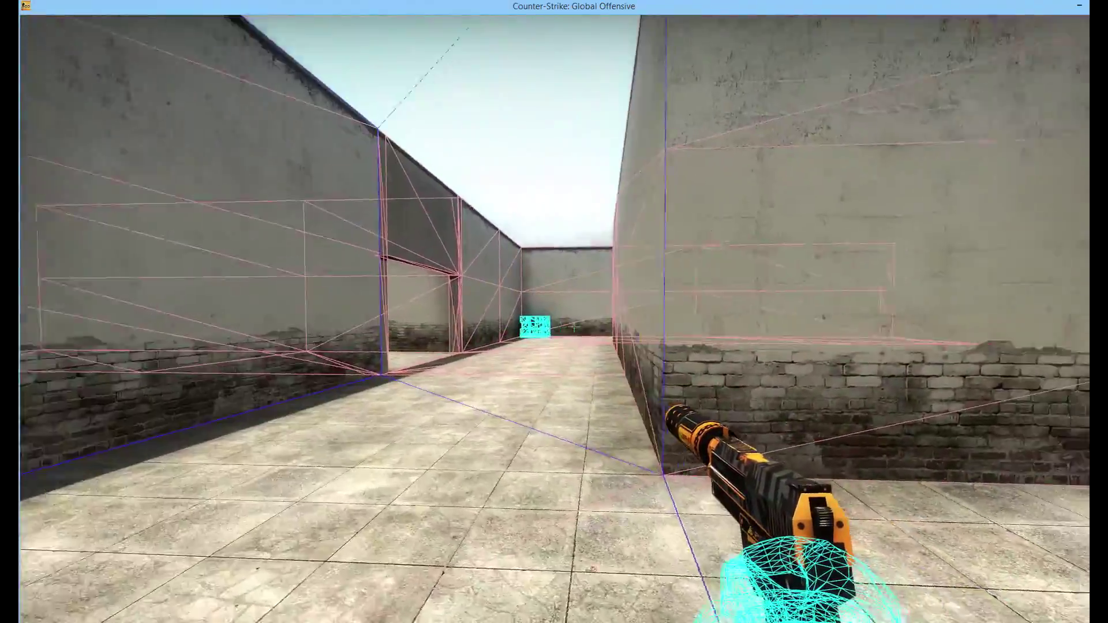
pyautogui.press('w')
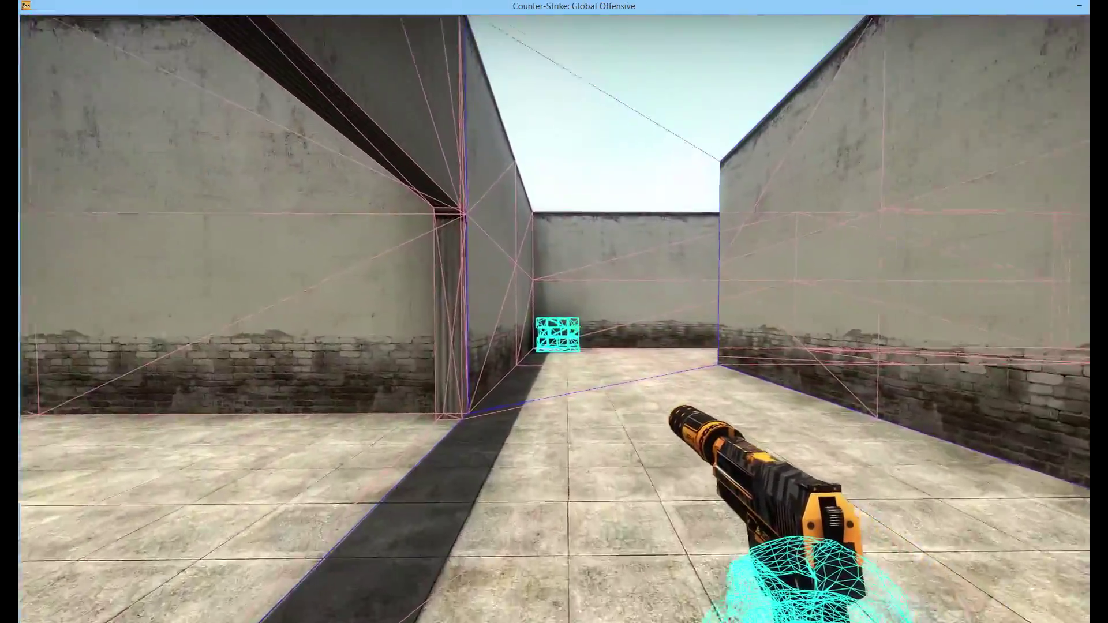
pyautogui.press('3')
pyautogui.press('w')
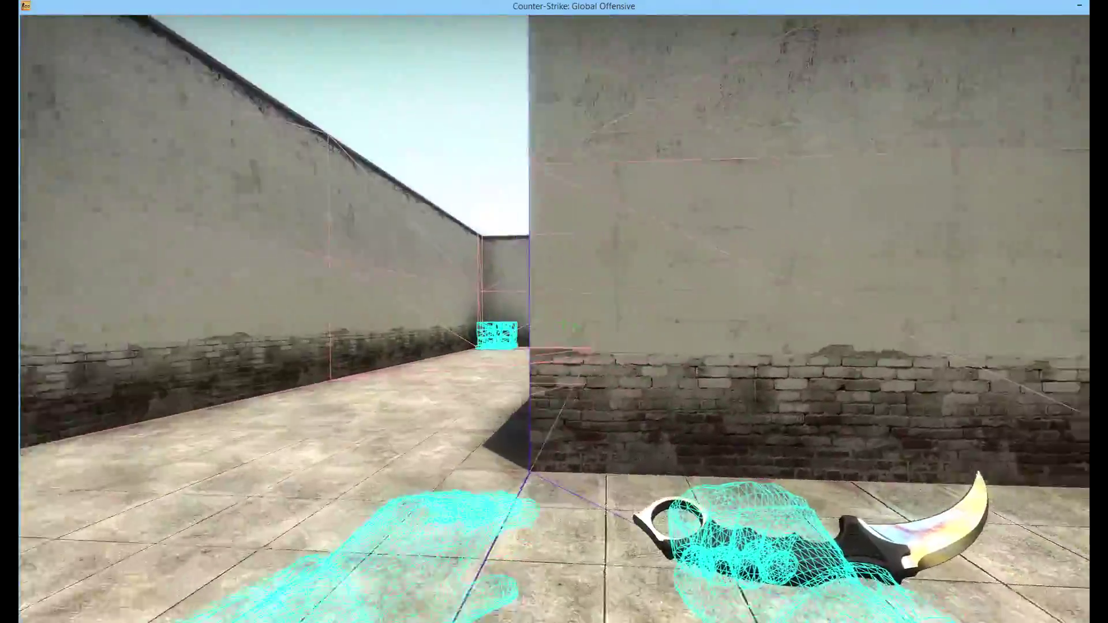
pyautogui.press('w')
pyautogui.press('a')
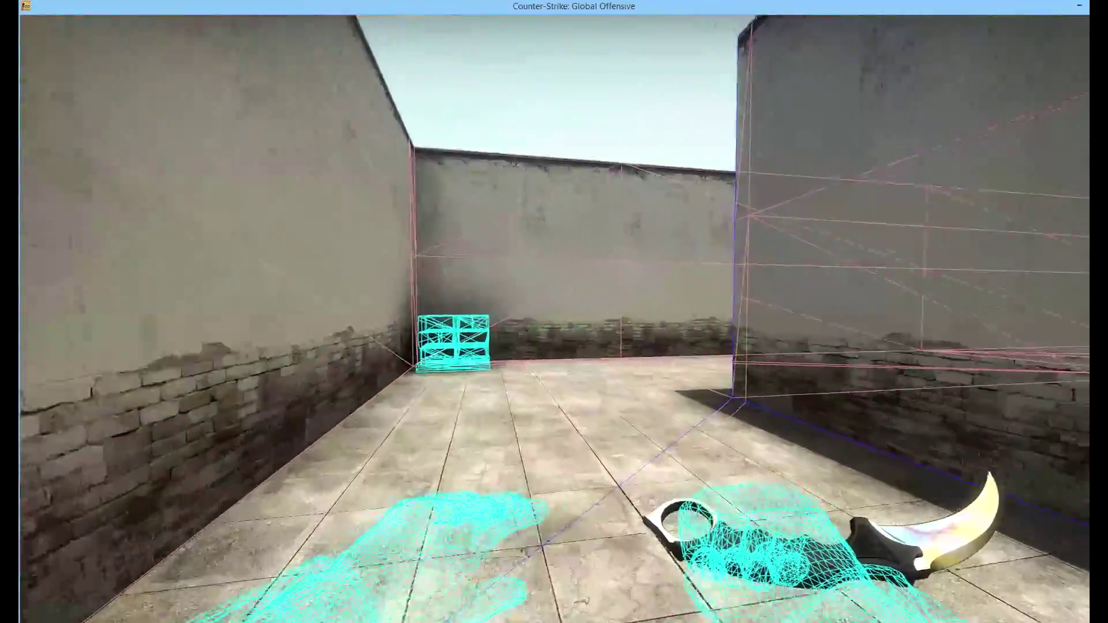
pyautogui.press('w')
pyautogui.press('w')
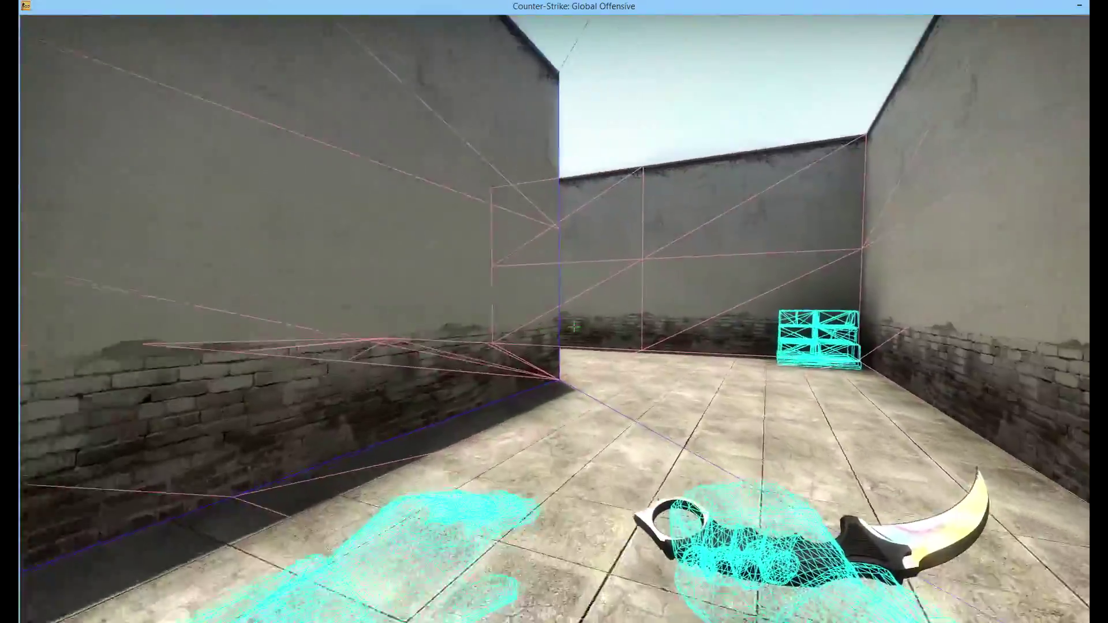